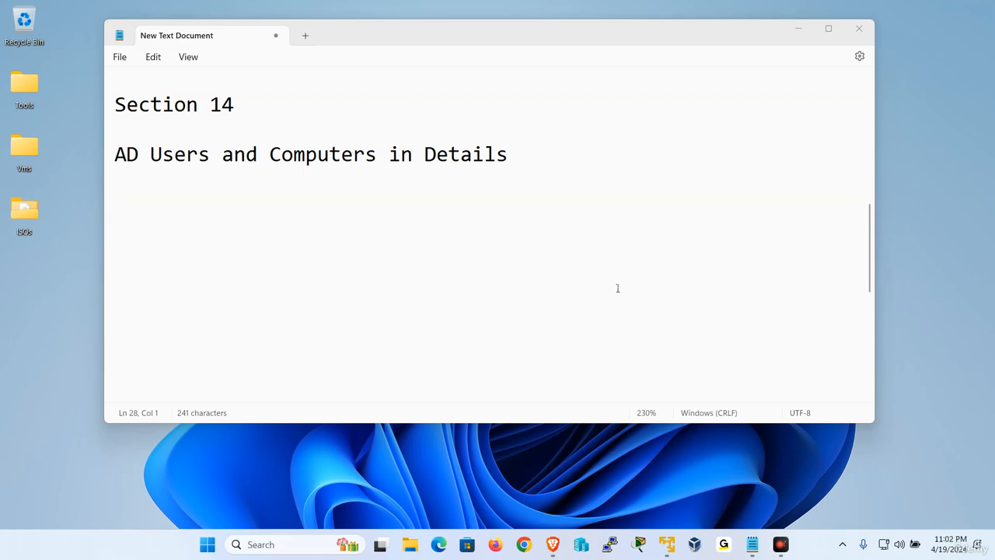
# Switch to the W2019-1 virtual machine and close its open Active Directory Users and Computers windows.
pyautogui.moveTo(666, 544)
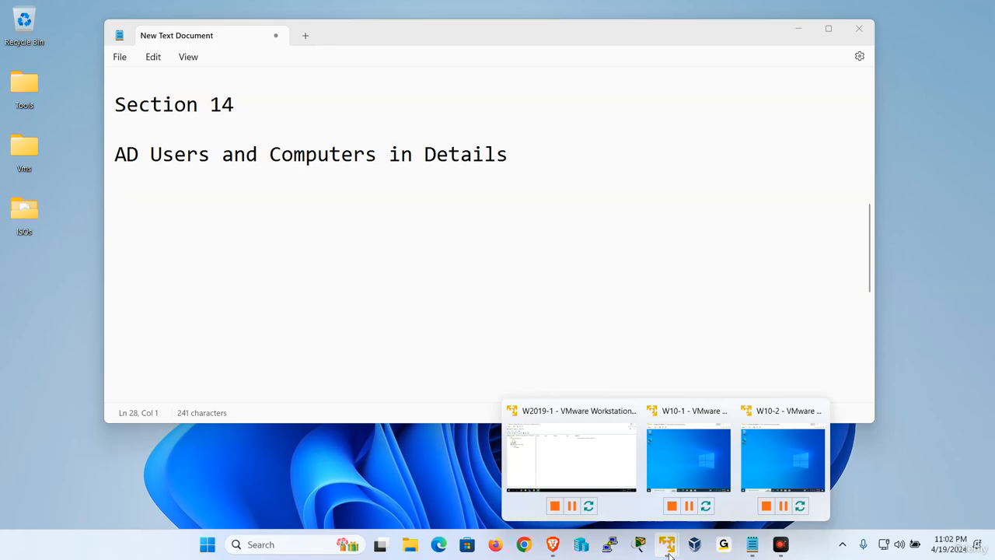
pyautogui.click(595, 468)
pyautogui.click(101, 26)
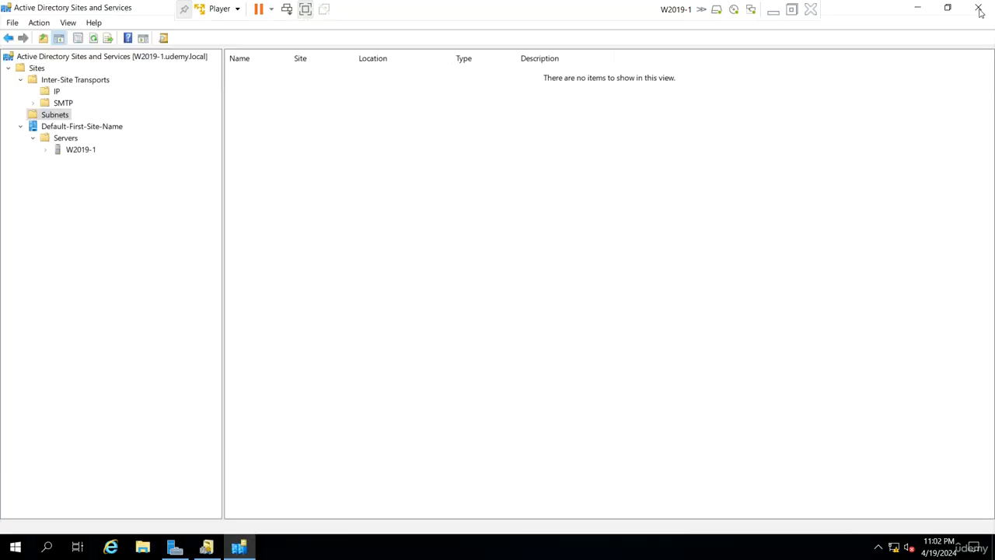
pyautogui.click(977, 9)
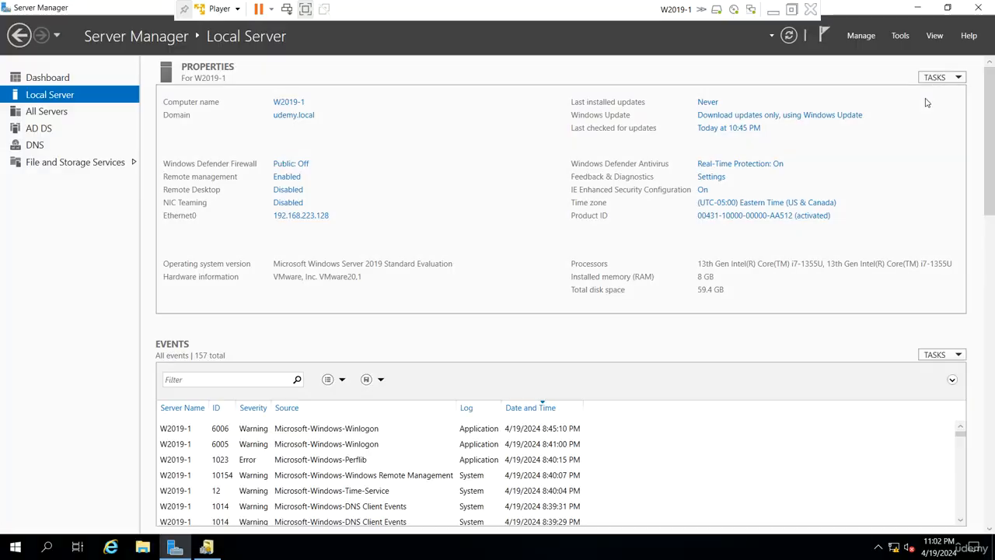
pyautogui.rightClick(211, 549)
pyautogui.click(173, 519)
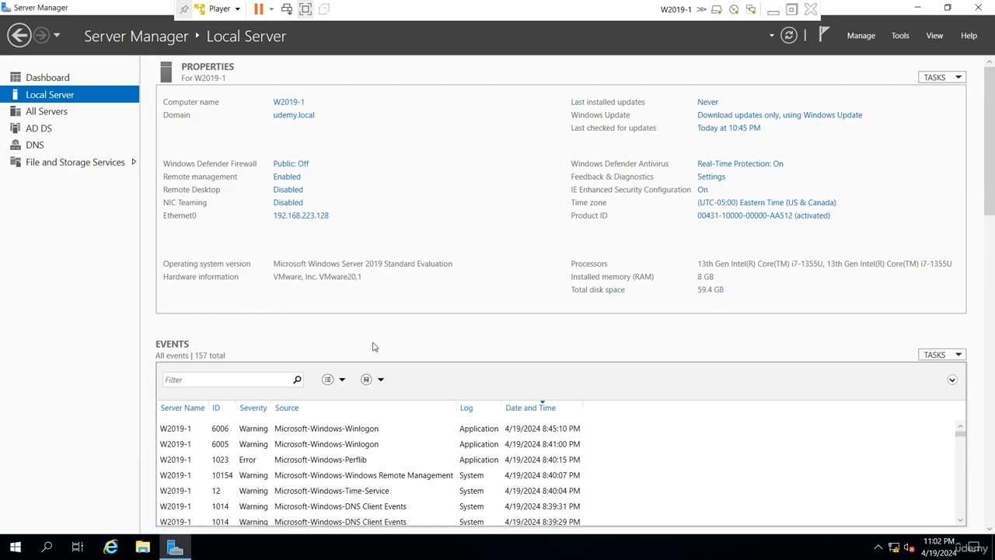
# Open Active Directory Users and Computers from Server Manager, expand udemy.local and show its Computers container.
pyautogui.click(907, 40)
pyautogui.click(883, 116)
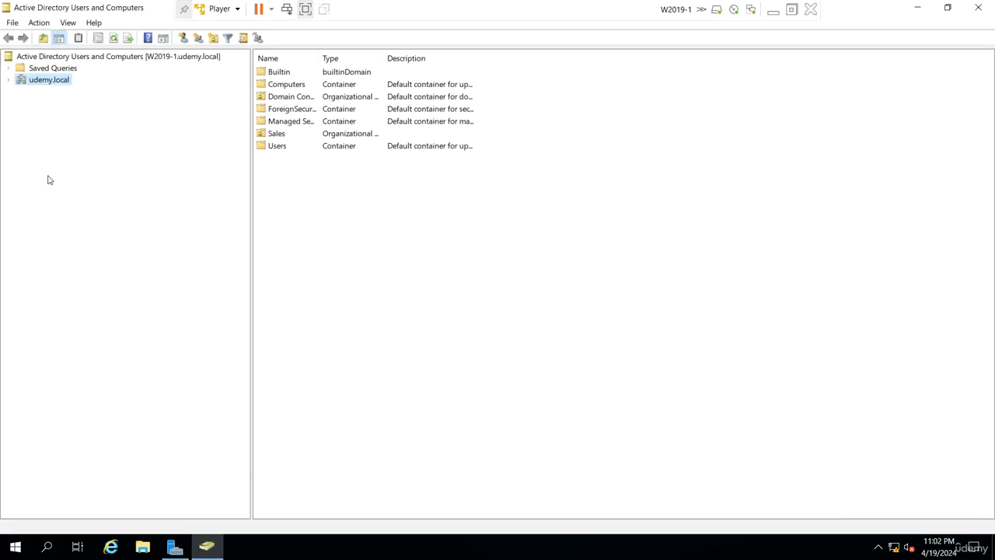
pyautogui.click(10, 81)
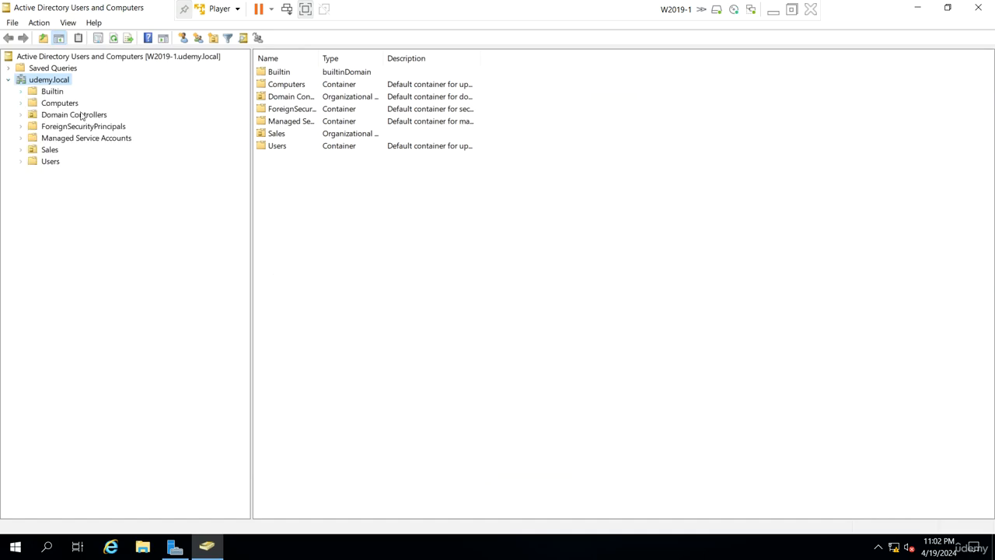
pyautogui.click(55, 102)
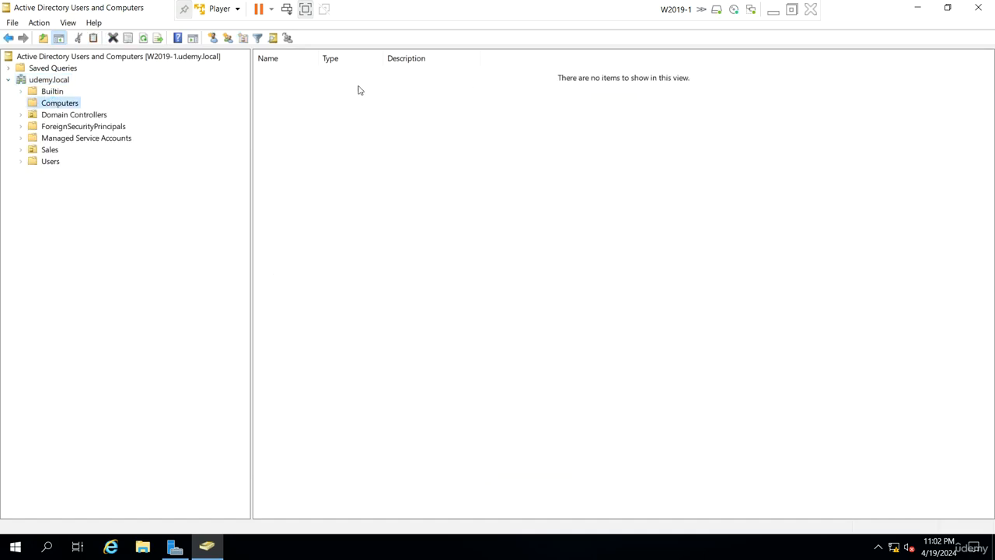
pyautogui.moveTo(309, 87); pyautogui.dragTo(513, 373)
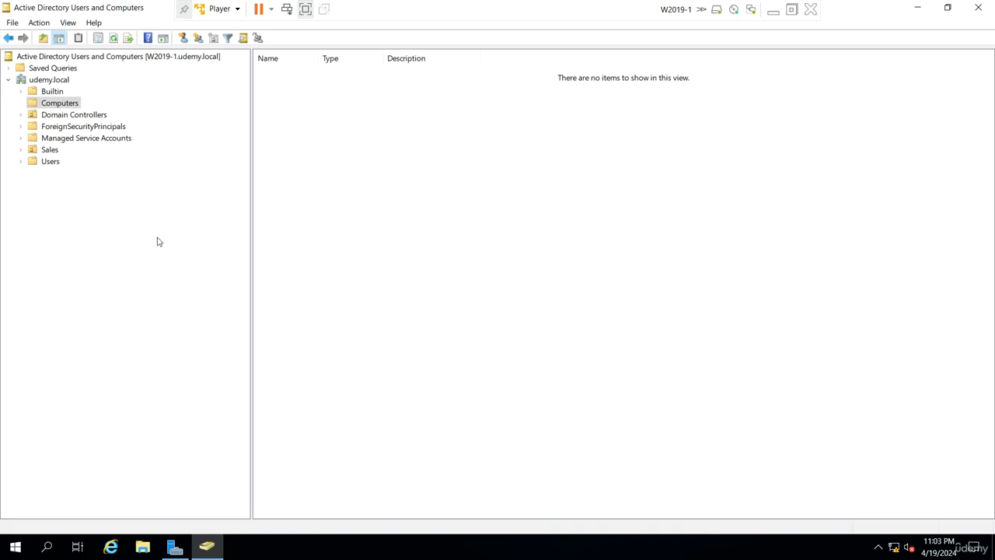
# Try to delete the Sales organizational unit under udemy.local.
pyautogui.click(45, 150)
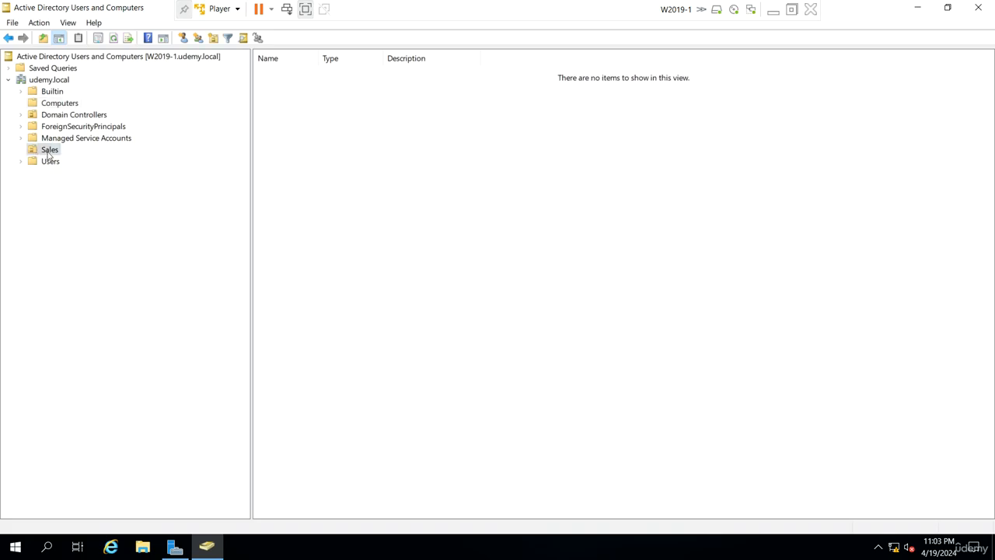
pyautogui.rightClick(45, 151)
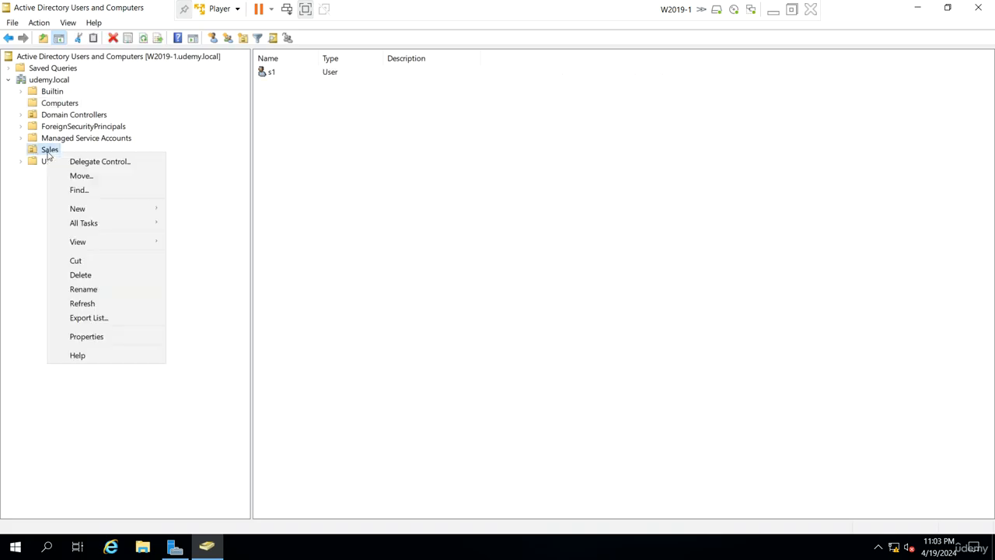
pyautogui.click(81, 274)
pyautogui.click(541, 370)
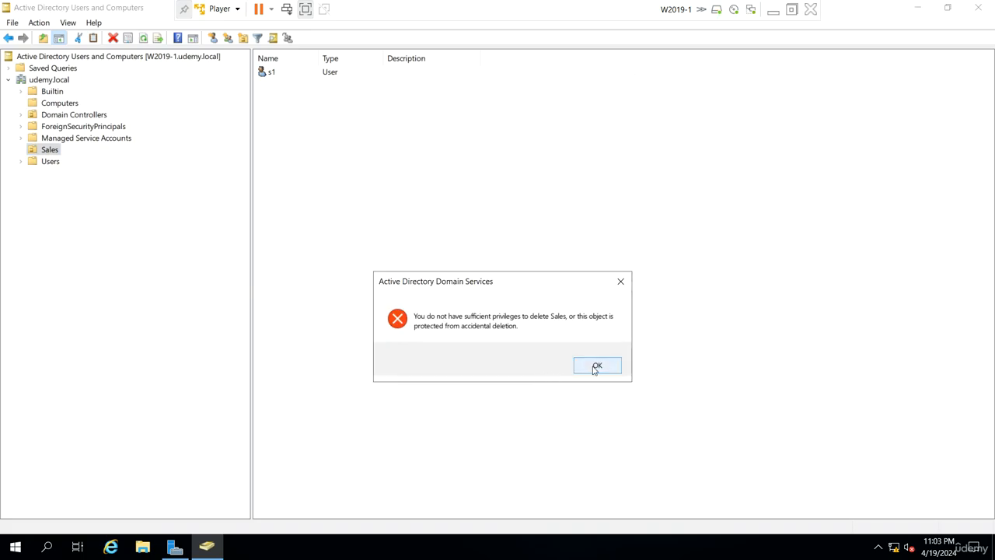
pyautogui.click(595, 367)
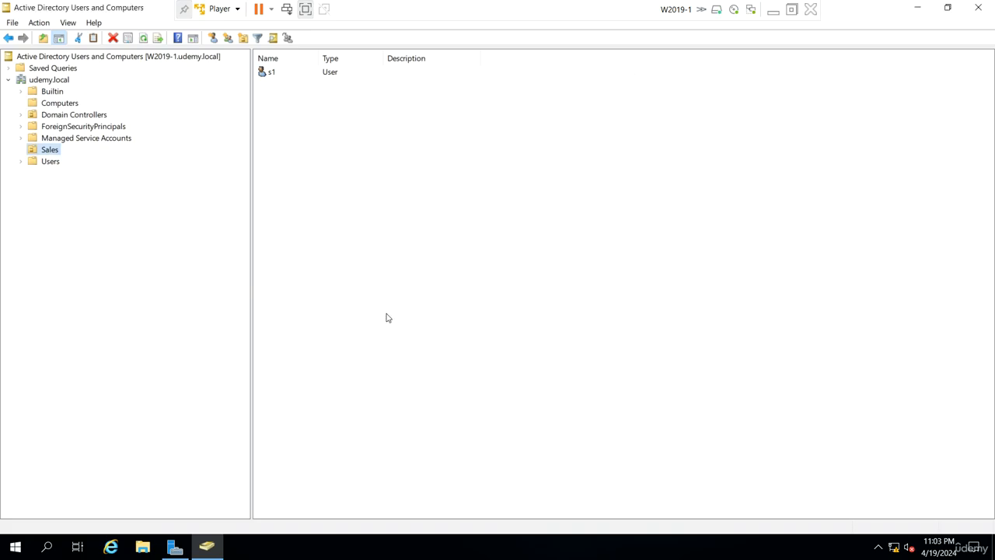
# Look through the General, Managed By and COM+ properties of the Sales organizational unit.
pyautogui.rightClick(44, 153)
pyautogui.click(75, 333)
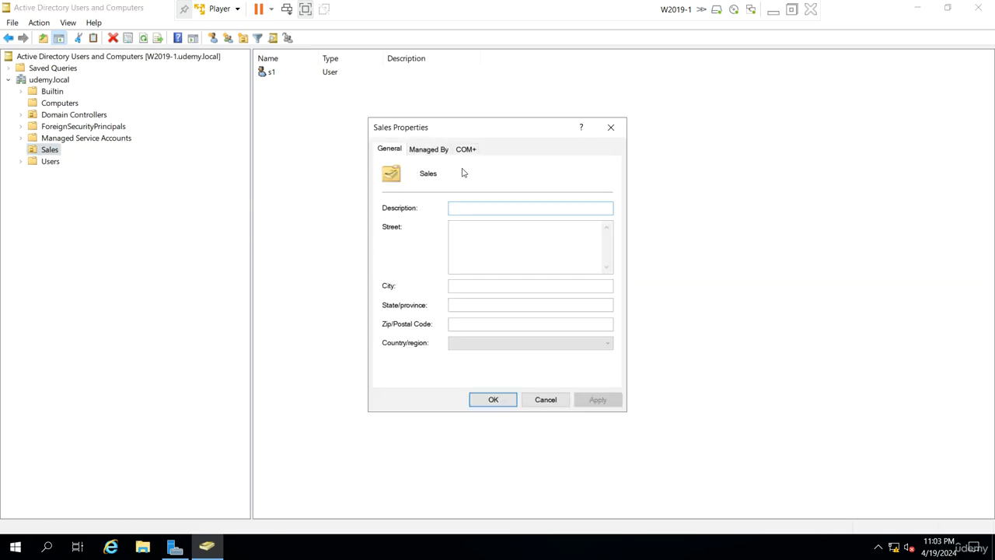
pyautogui.click(428, 149)
pyautogui.click(463, 151)
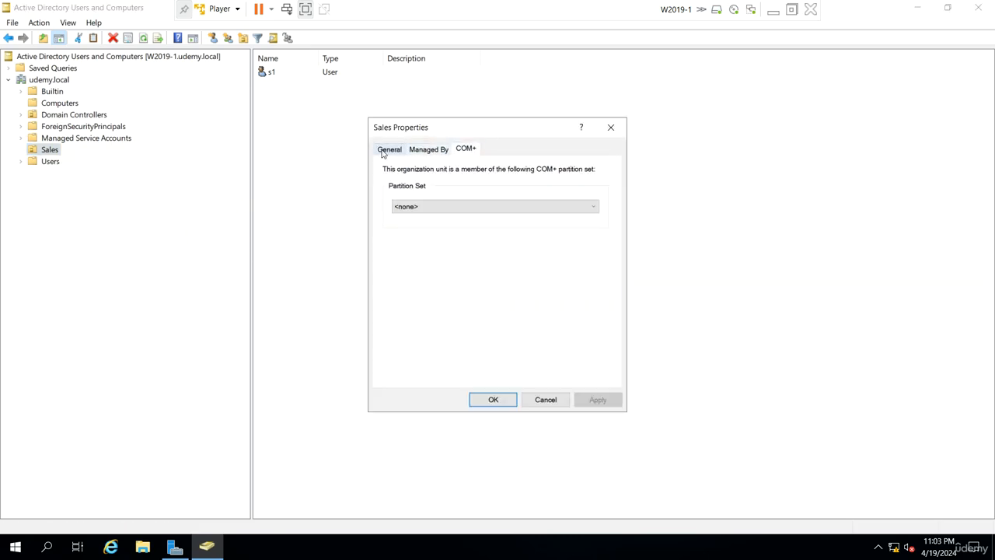
pyautogui.click(389, 148)
pyautogui.click(611, 128)
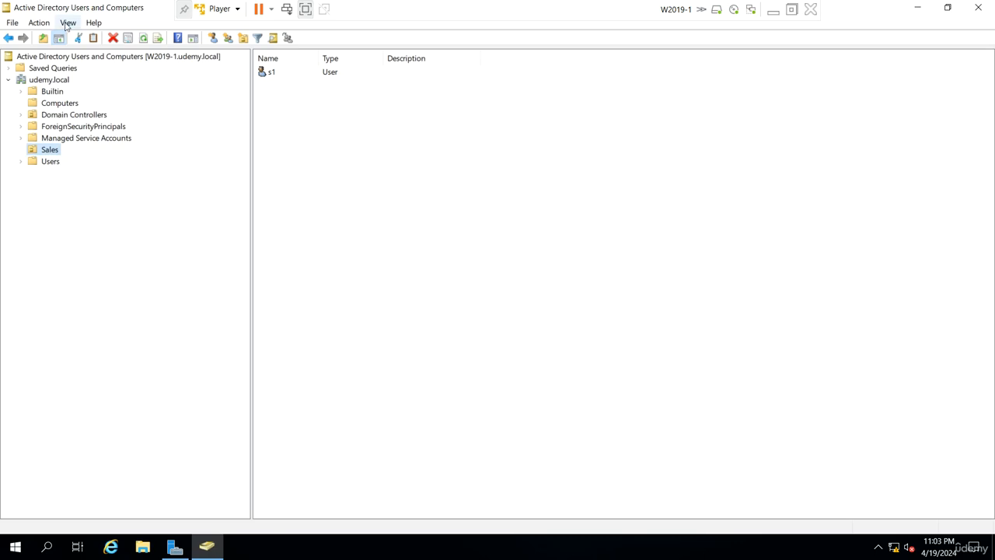
# Enable Advanced Features and remove the protection from accidental deletion on the Sales organizational unit.
pyautogui.click(67, 24)
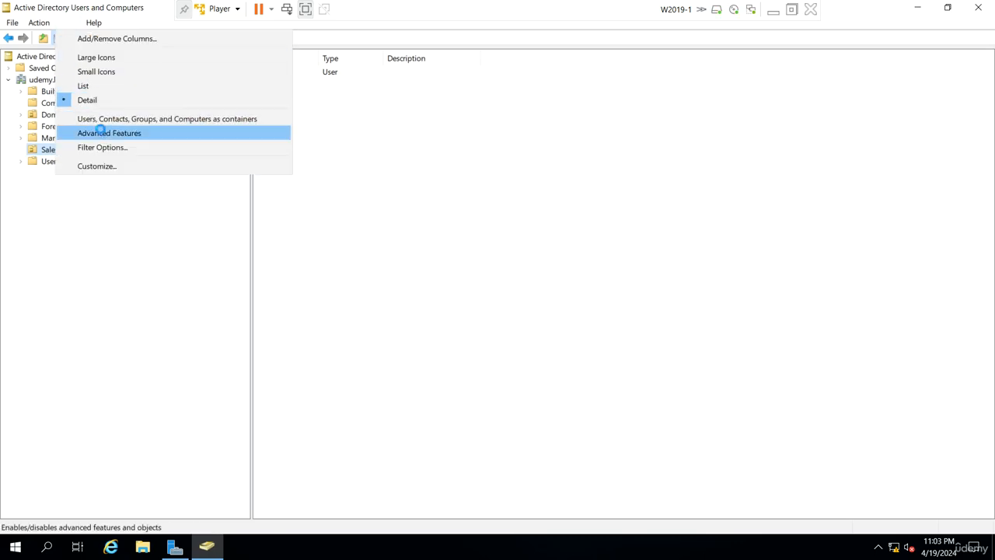
pyautogui.click(101, 133)
pyautogui.click(53, 185)
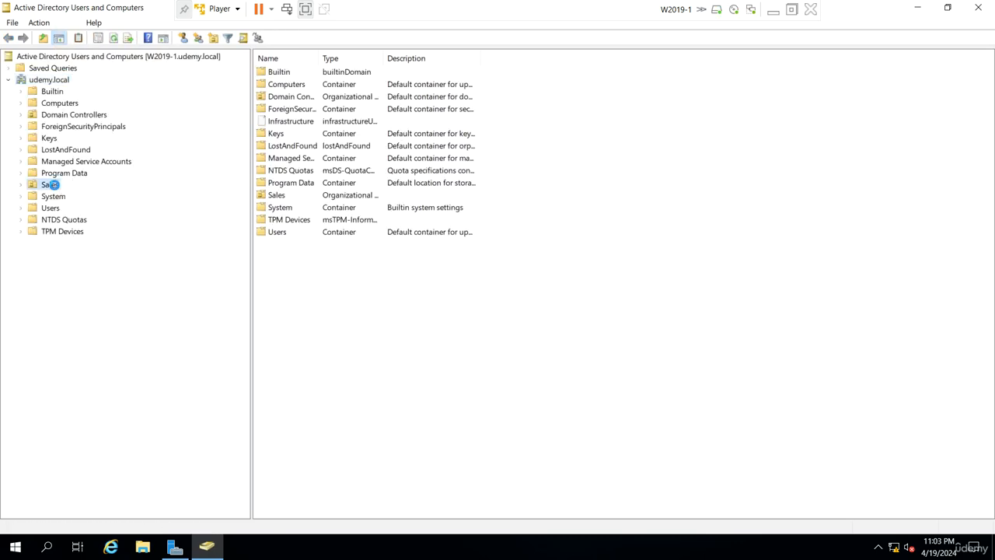
pyautogui.rightClick(53, 185)
pyautogui.click(91, 370)
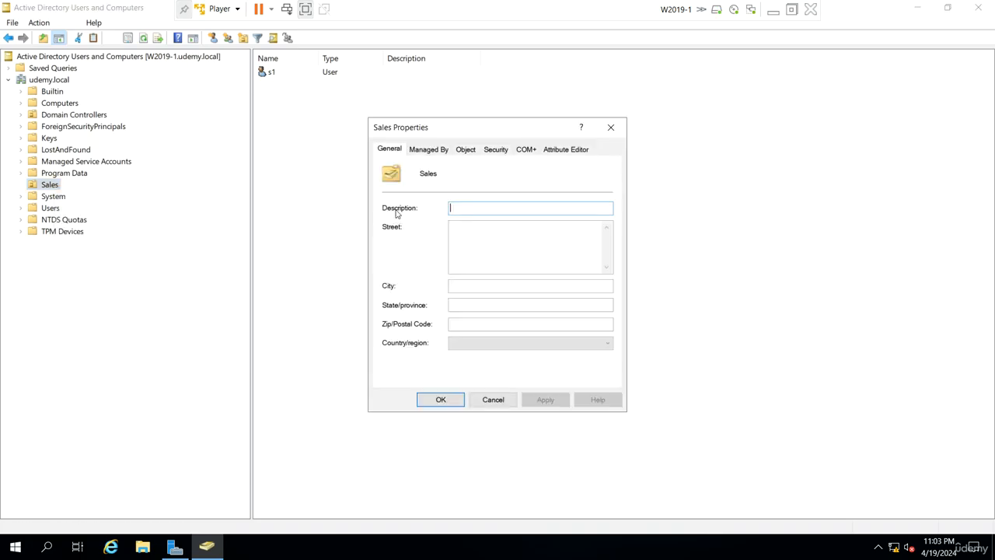
pyautogui.click(465, 149)
pyautogui.click(403, 309)
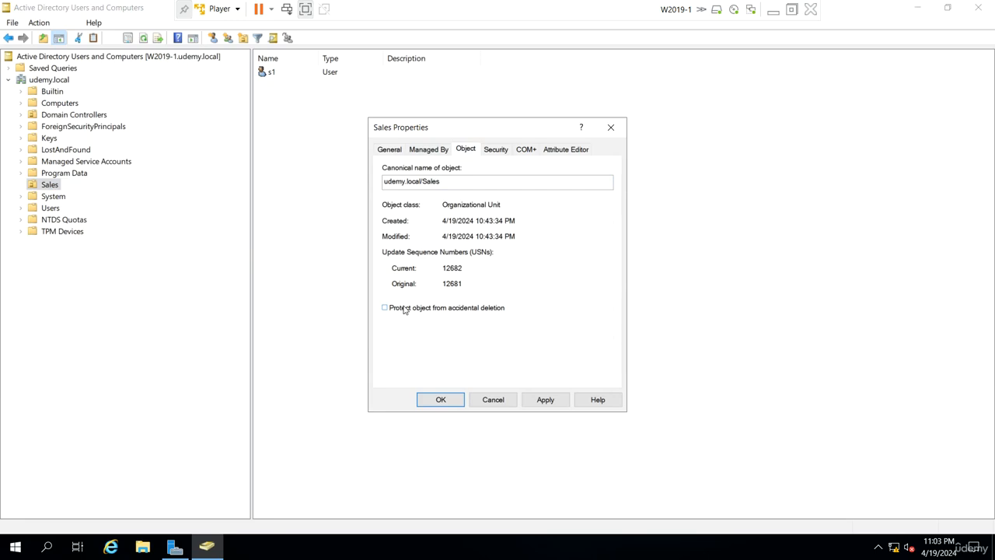
pyautogui.click(440, 398)
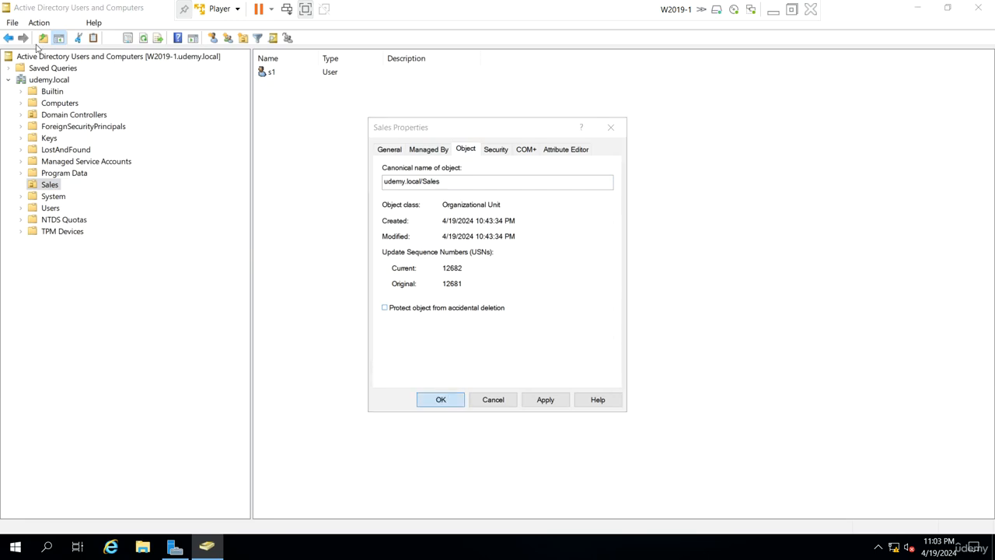
# Turn off Advanced Features and delete the Sales organizational unit together with the objects it contains.
pyautogui.click(68, 23)
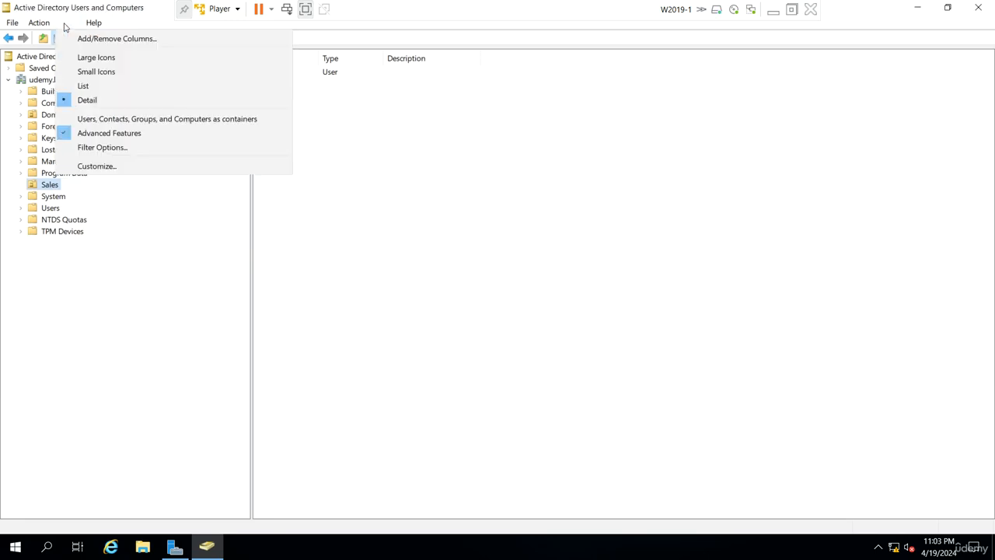
pyautogui.click(92, 132)
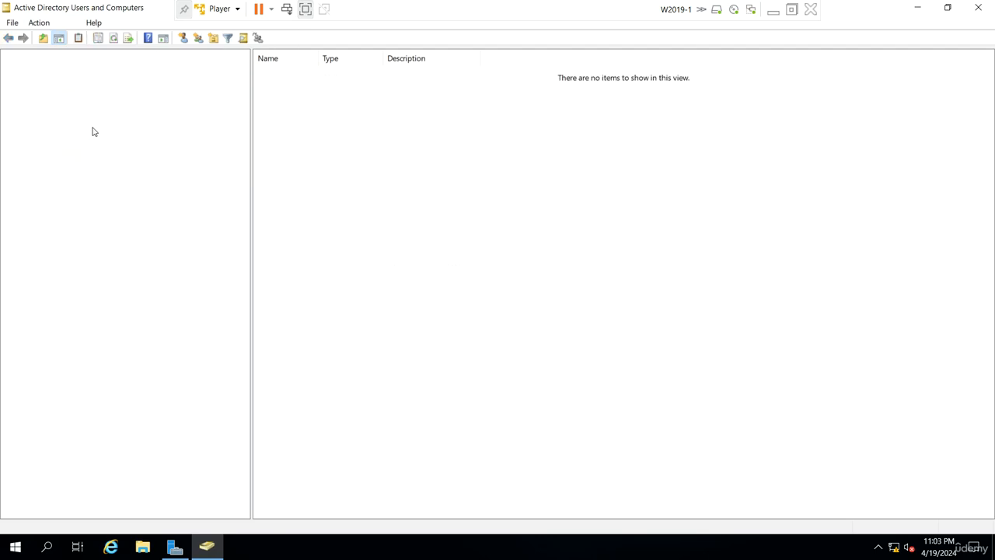
pyautogui.click(49, 149)
pyautogui.rightClick(50, 149)
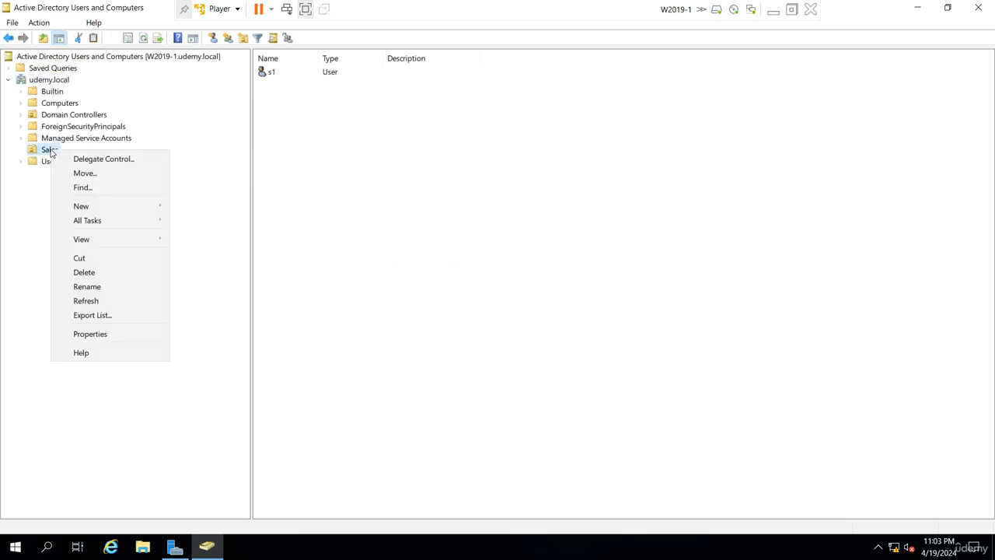
pyautogui.click(104, 275)
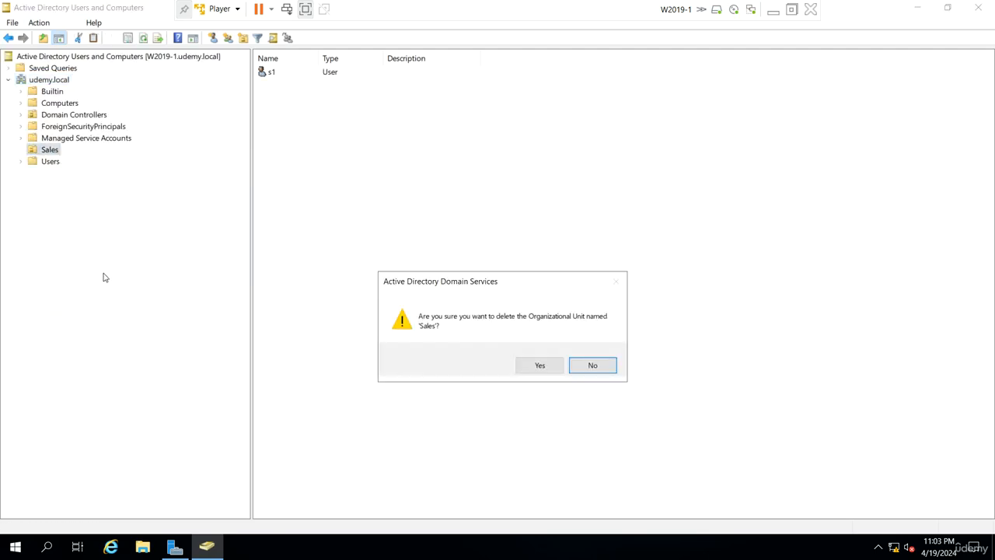
pyautogui.click(524, 370)
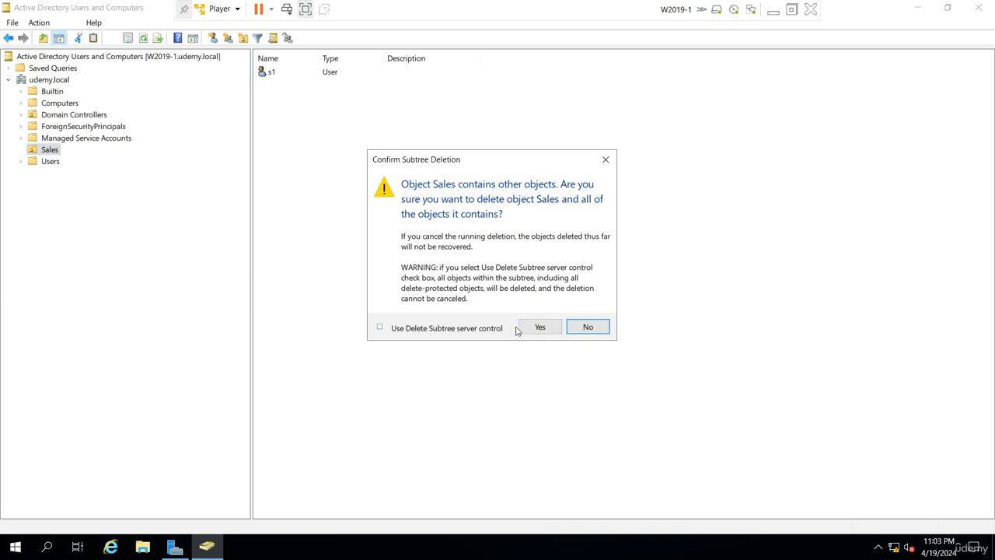
pyautogui.click(532, 328)
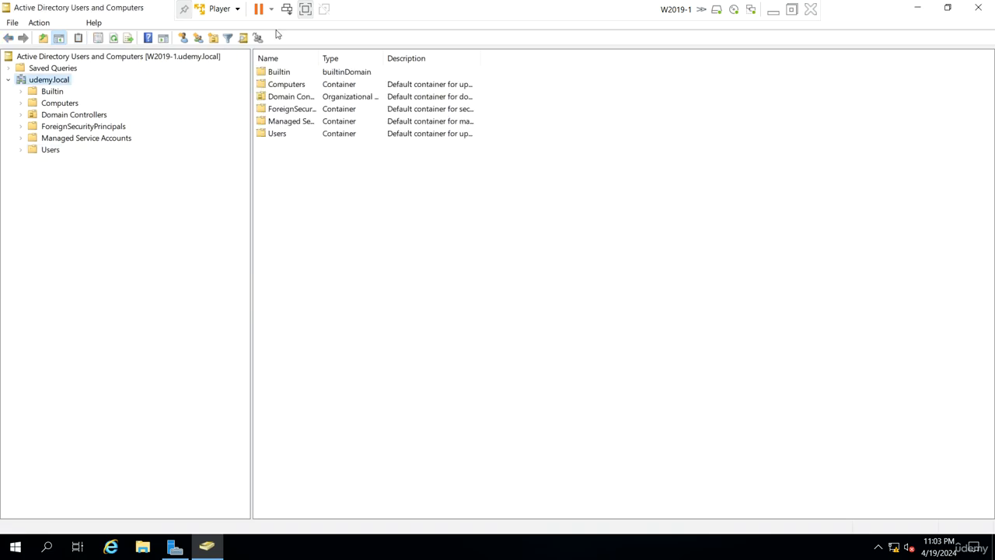
# Review the Users and Computers containers, widening the Name column and sorting the Users list by type.
pyautogui.click(65, 105)
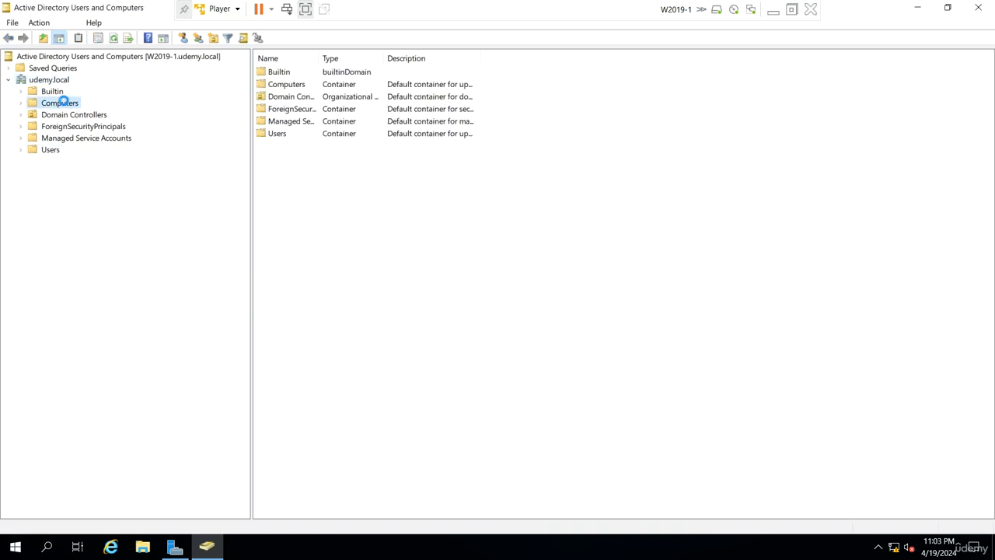
pyautogui.click(51, 140)
pyautogui.click(50, 150)
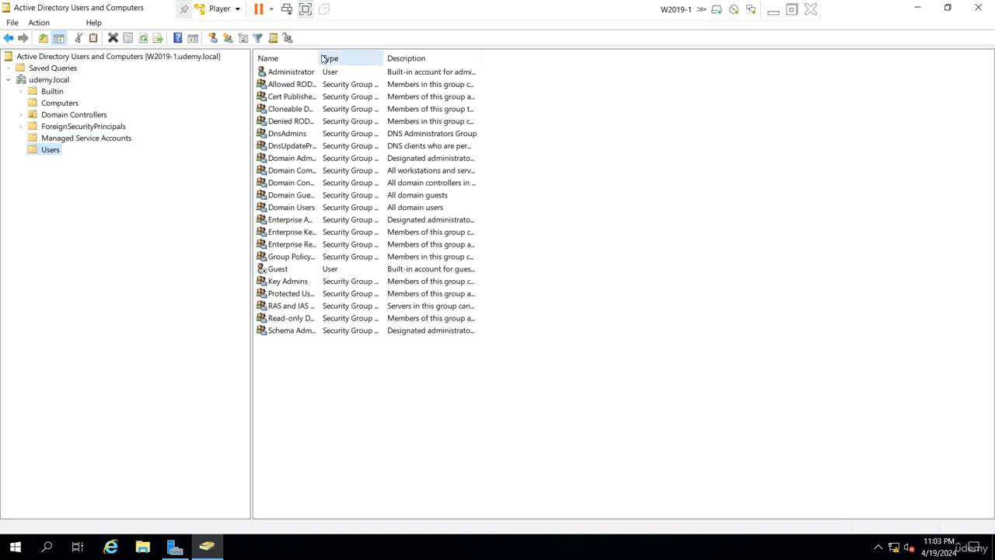
pyautogui.moveTo(319, 57); pyautogui.dragTo(346, 57)
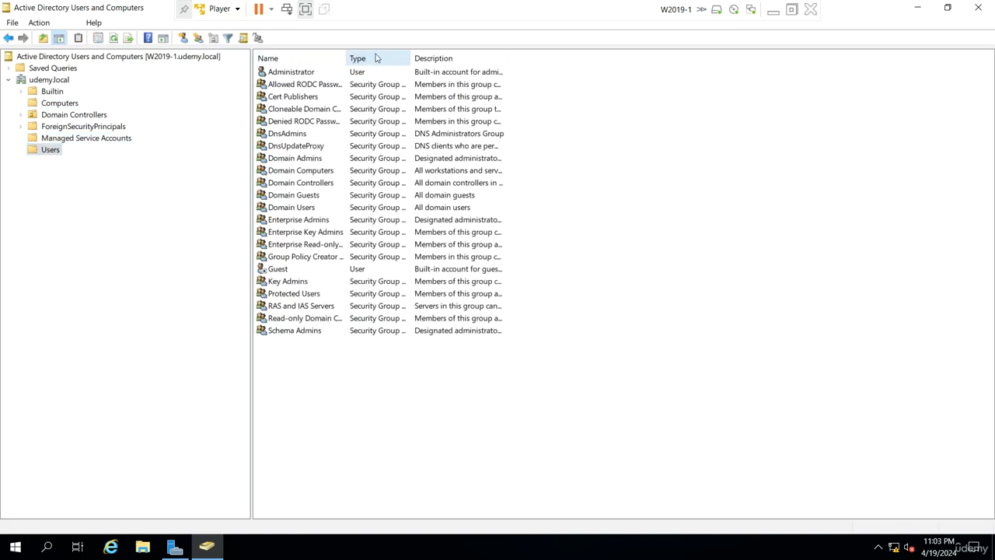
pyautogui.click(376, 57)
pyautogui.moveTo(424, 409); pyautogui.dragTo(291, 319)
pyautogui.click(304, 418)
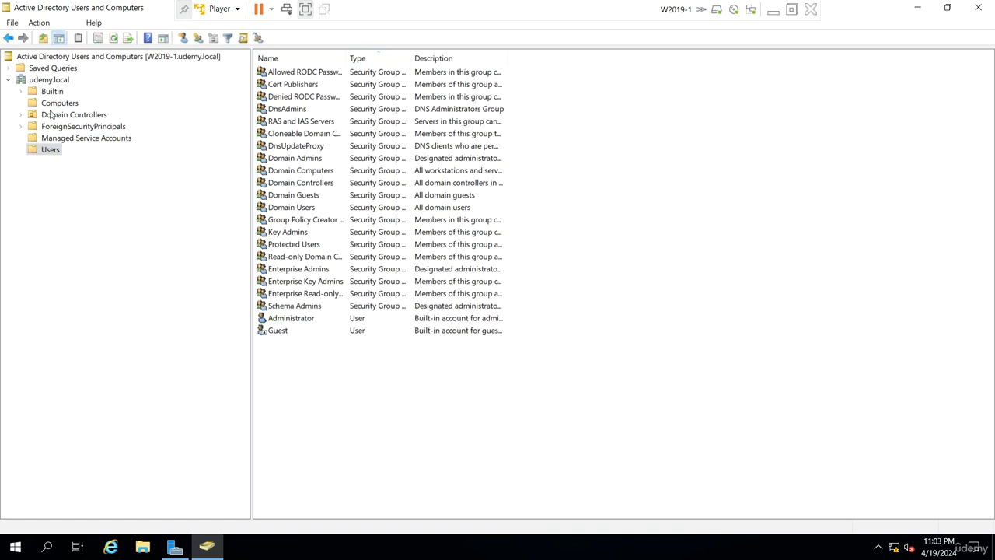
pyautogui.click(56, 106)
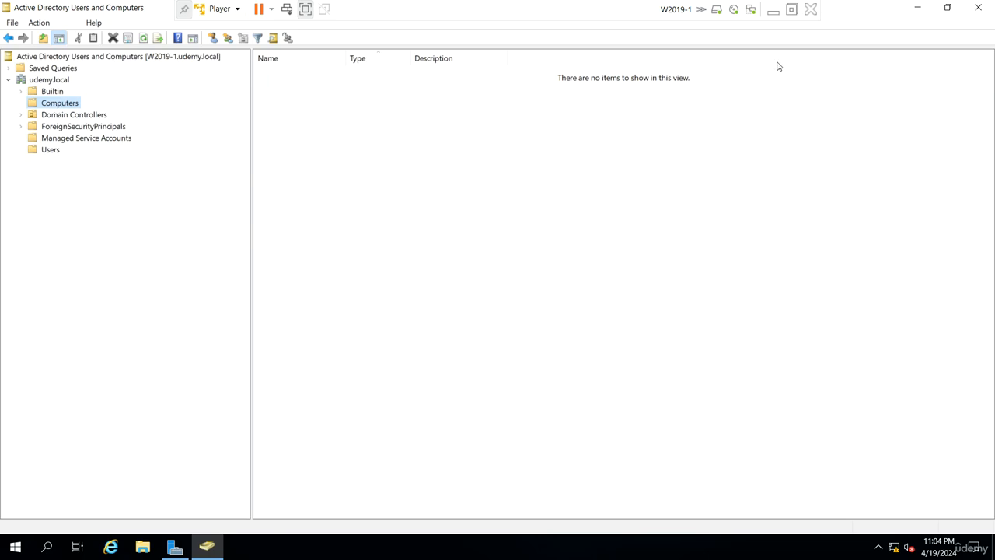
# Switch to the W10-1 virtual machine and check its device name in the properties of This PC.
pyautogui.click(773, 10)
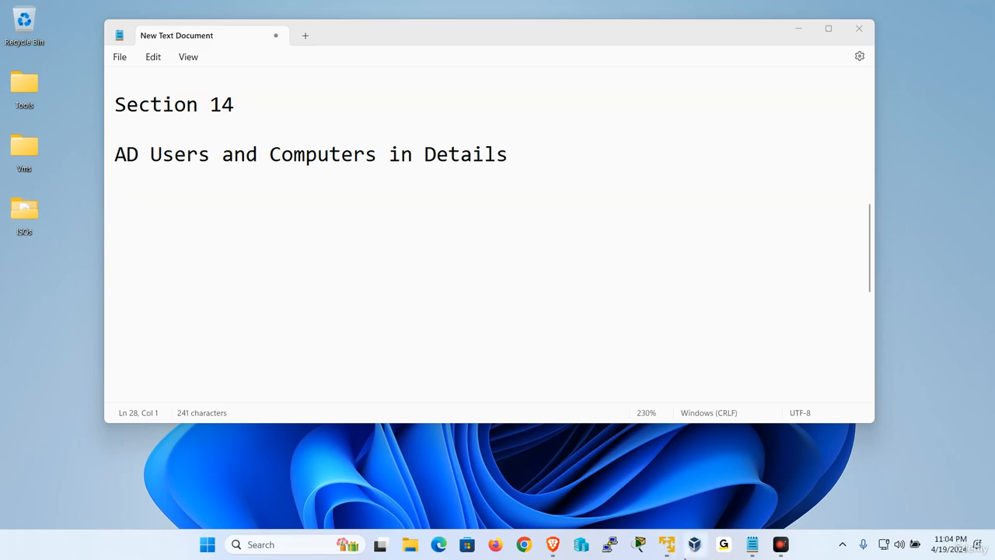
pyautogui.moveTo(666, 544)
pyautogui.click(679, 460)
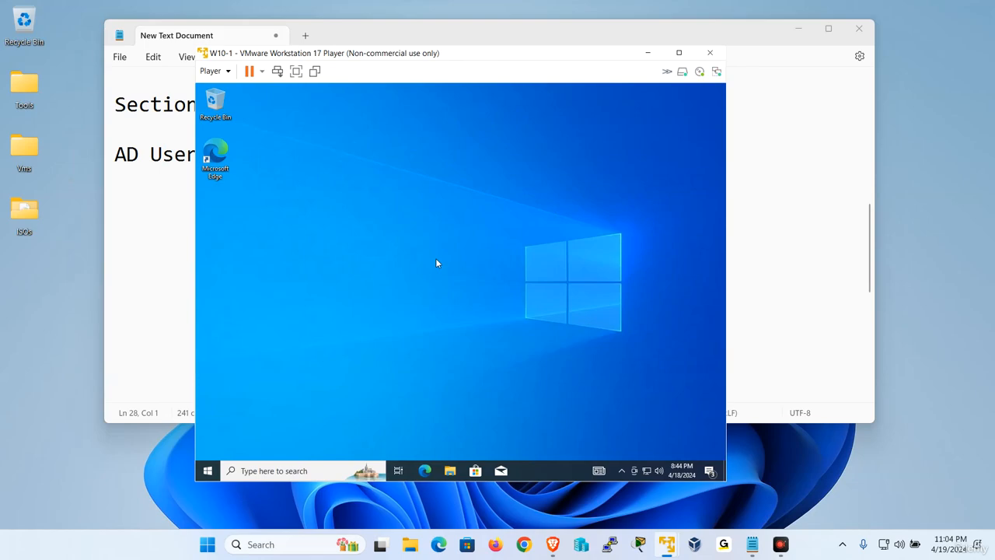
pyautogui.press('super+e')
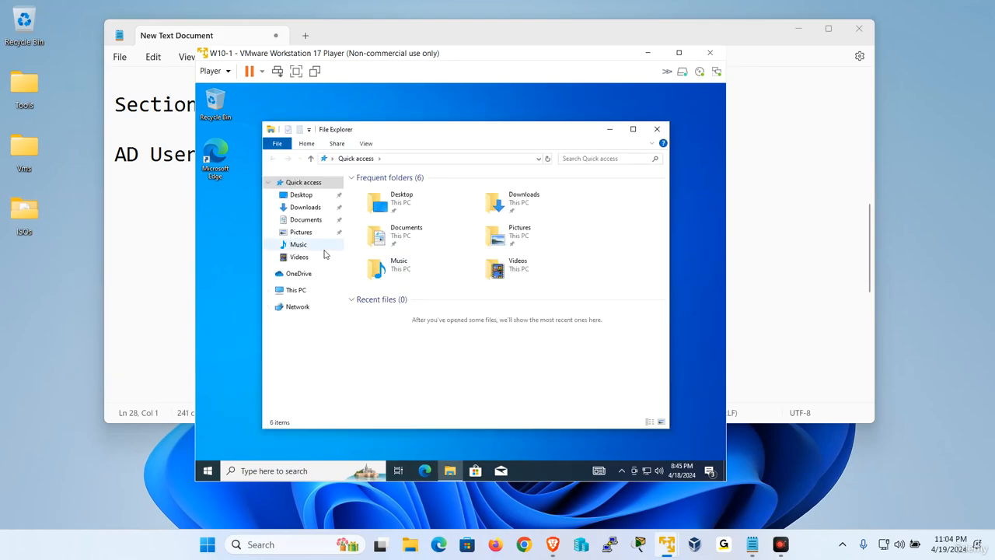
pyautogui.rightClick(306, 295)
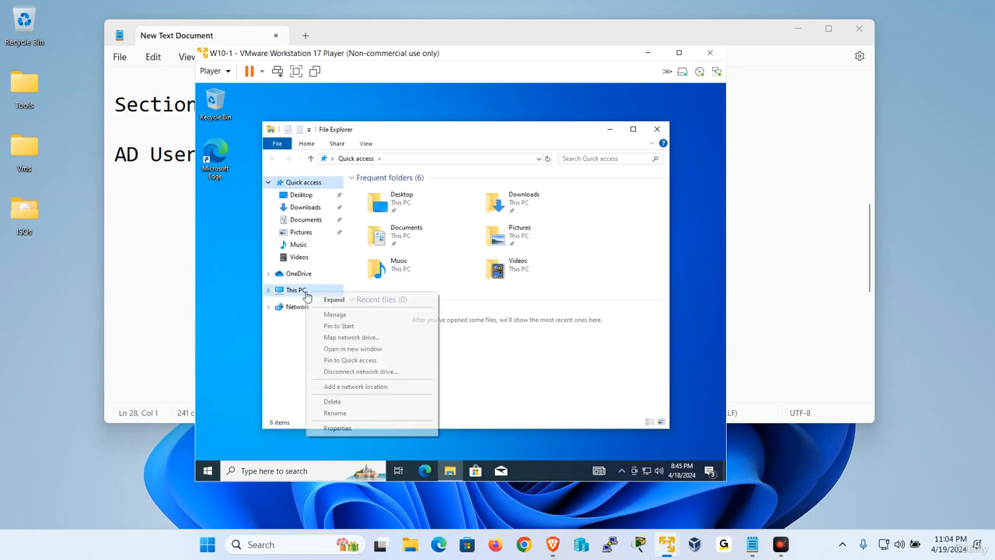
pyautogui.click(357, 428)
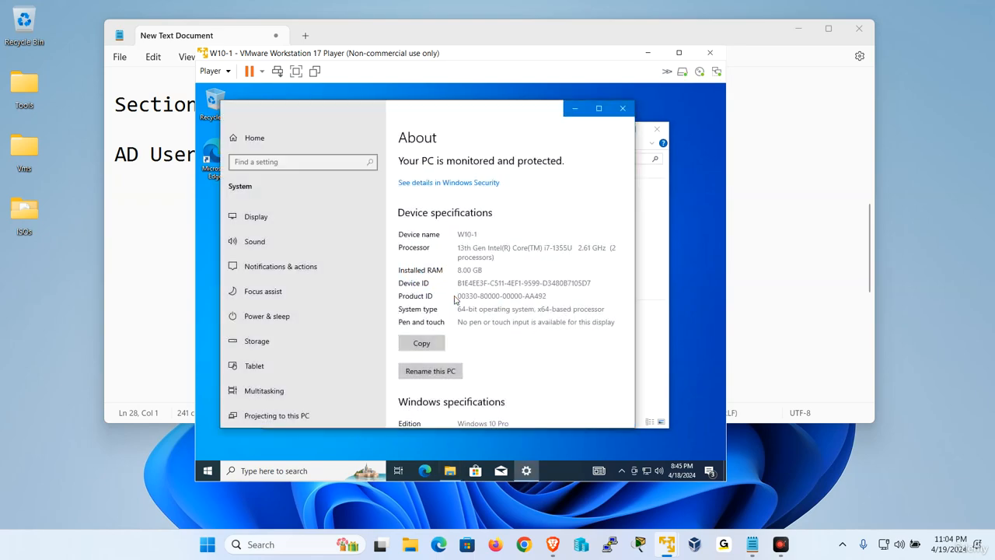
pyautogui.doubleClick(468, 235)
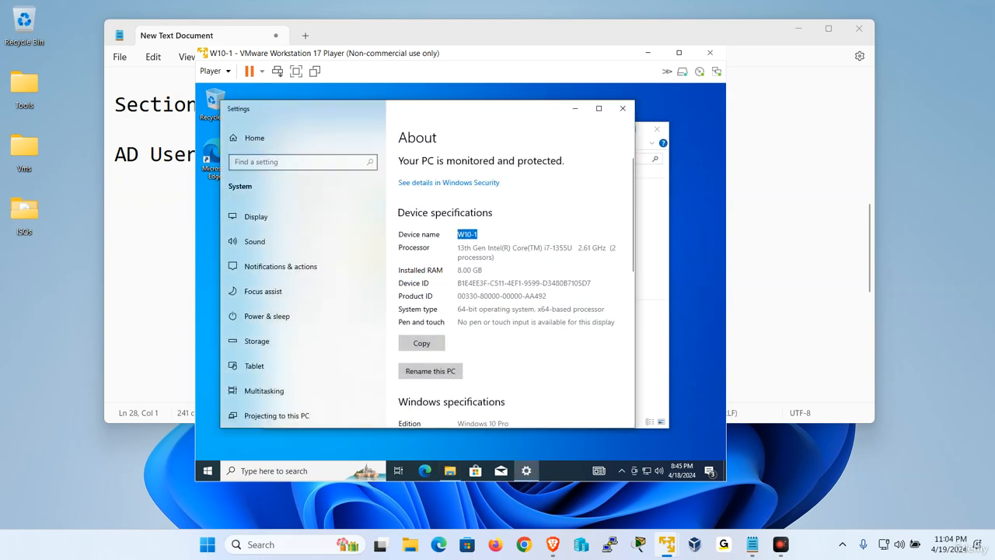
# Open the Computer Name/Domain Changes dialog from the advanced system settings and minimize the Settings window.
pyautogui.scroll(-5, 504, 312)
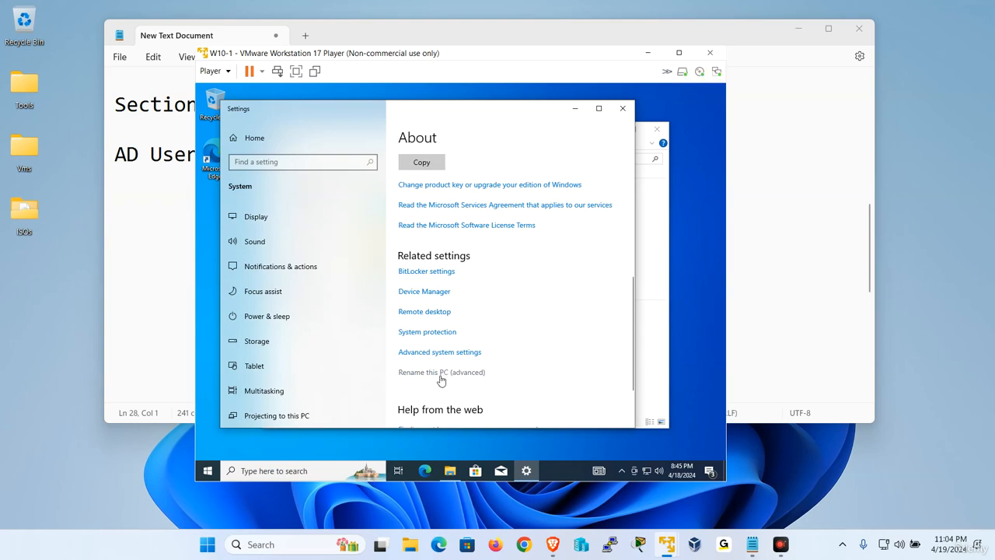
pyautogui.click(448, 353)
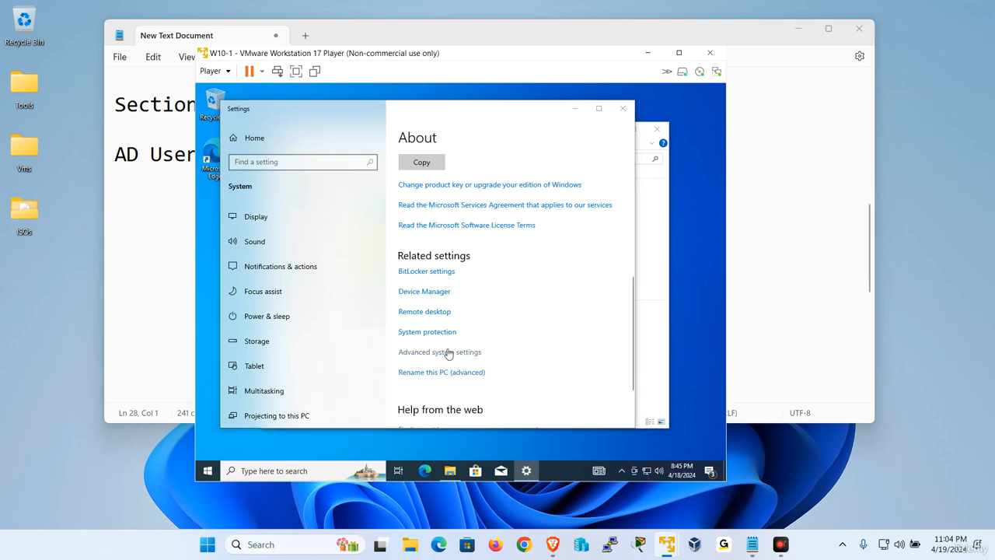
pyautogui.click(252, 135)
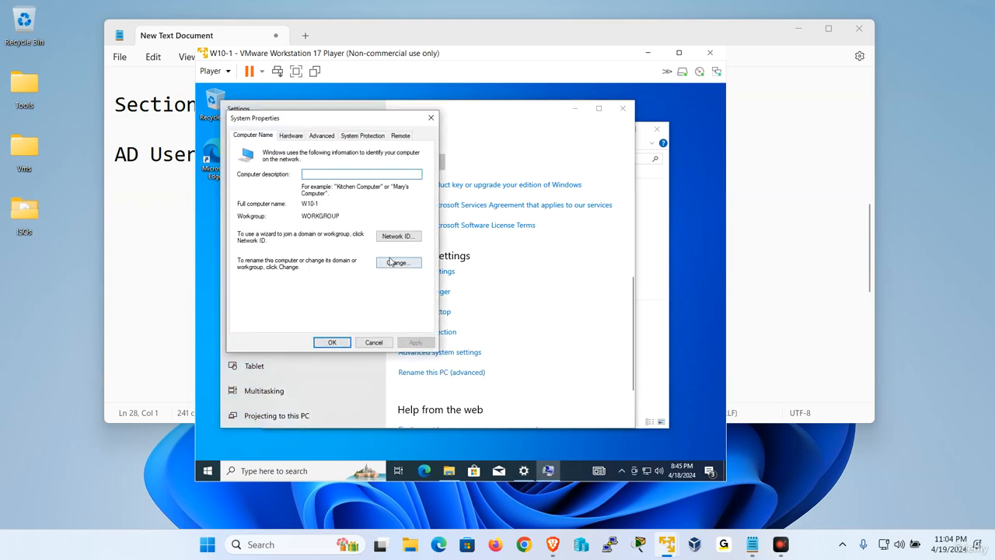
pyautogui.click(397, 263)
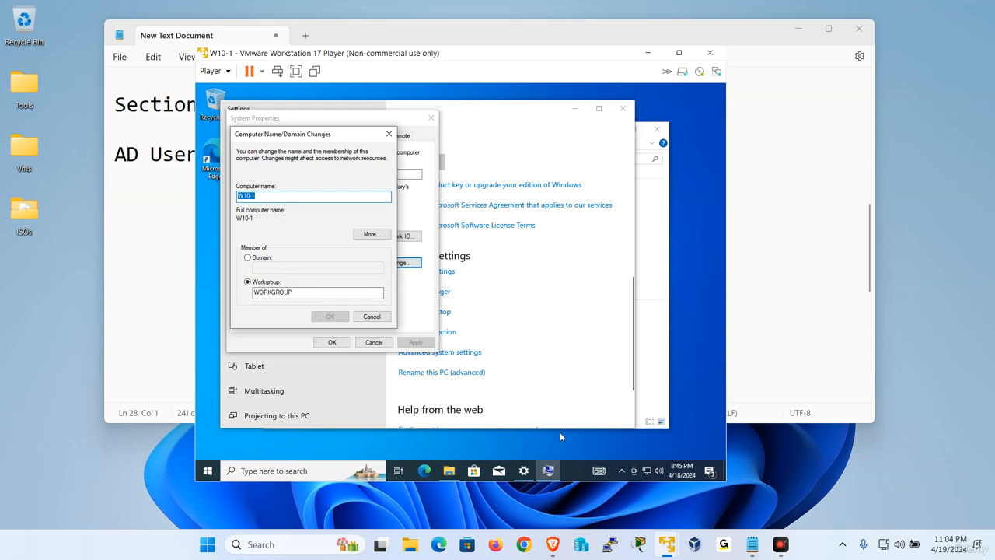
pyautogui.click(545, 363)
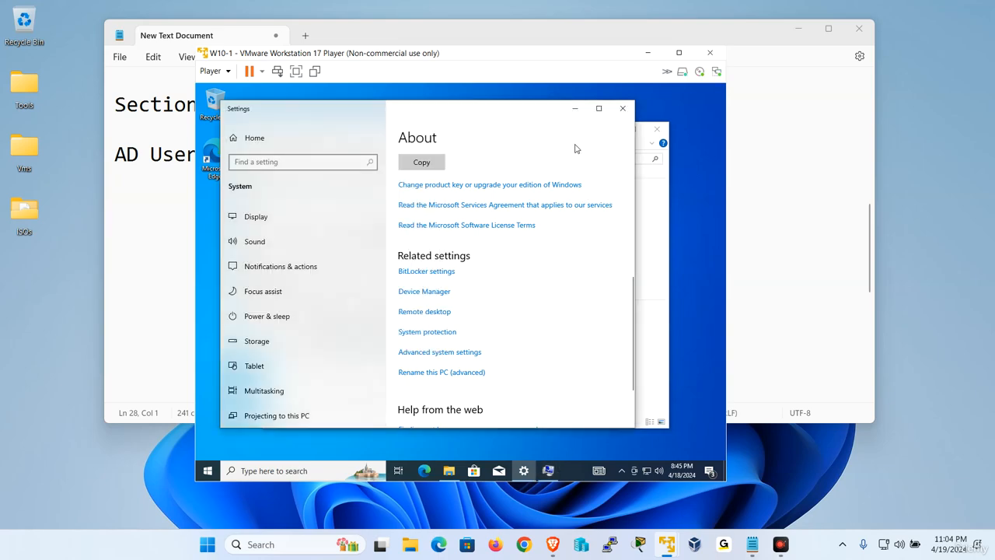
pyautogui.click(574, 108)
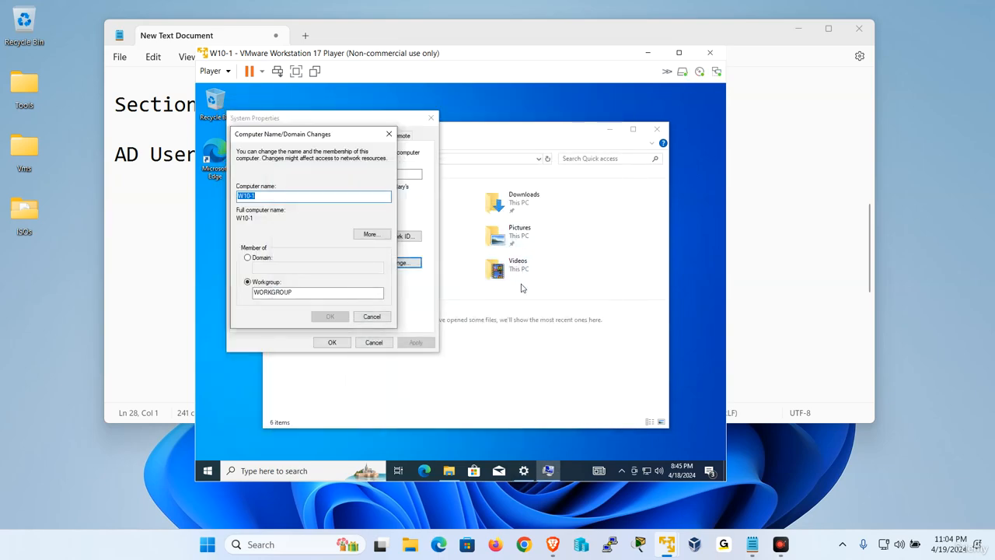
# Open Network Connections and bring up the Internet Protocol Version 4 (TCP/IPv4) properties of Ethernet0.
pyautogui.press('super+r')
pyautogui.press('Return')
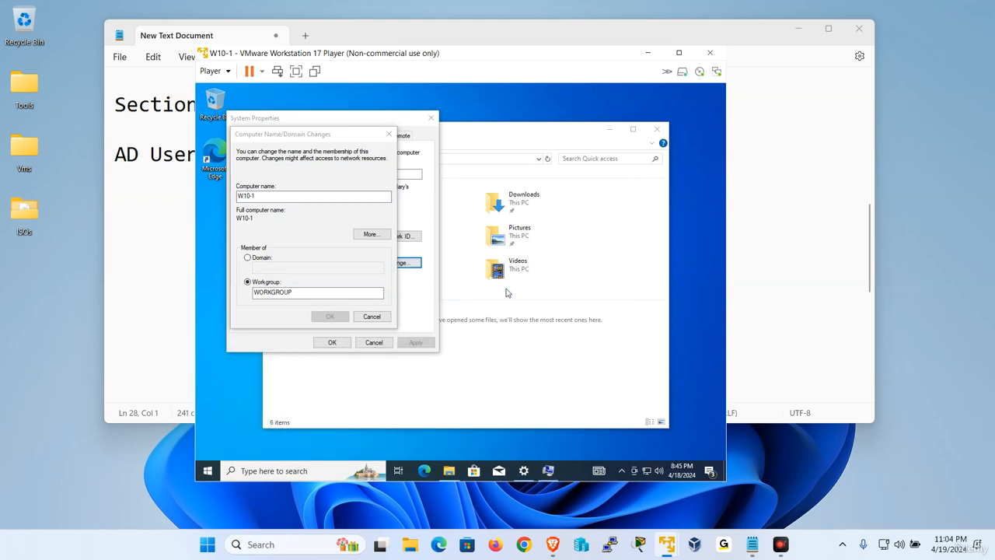
pyautogui.rightClick(325, 208)
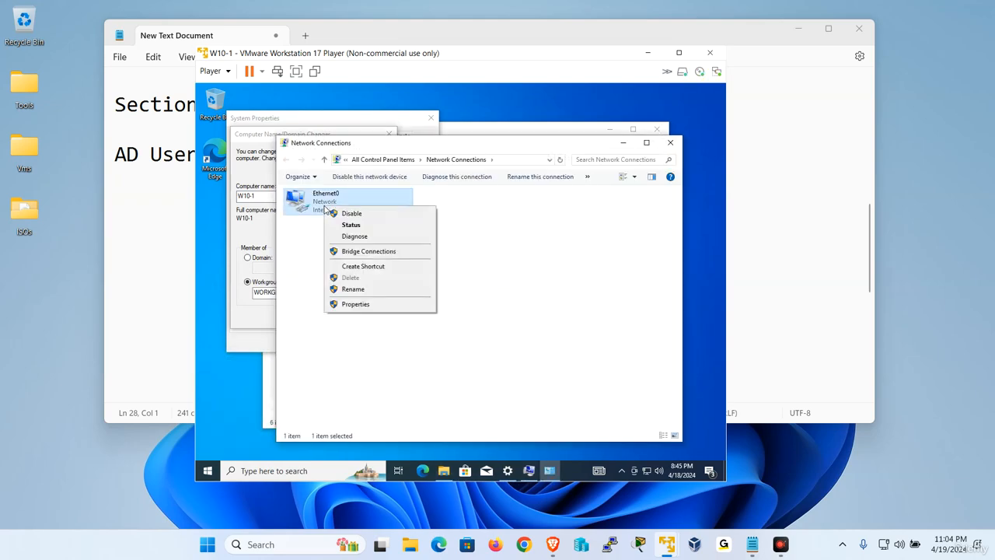
pyautogui.click(368, 308)
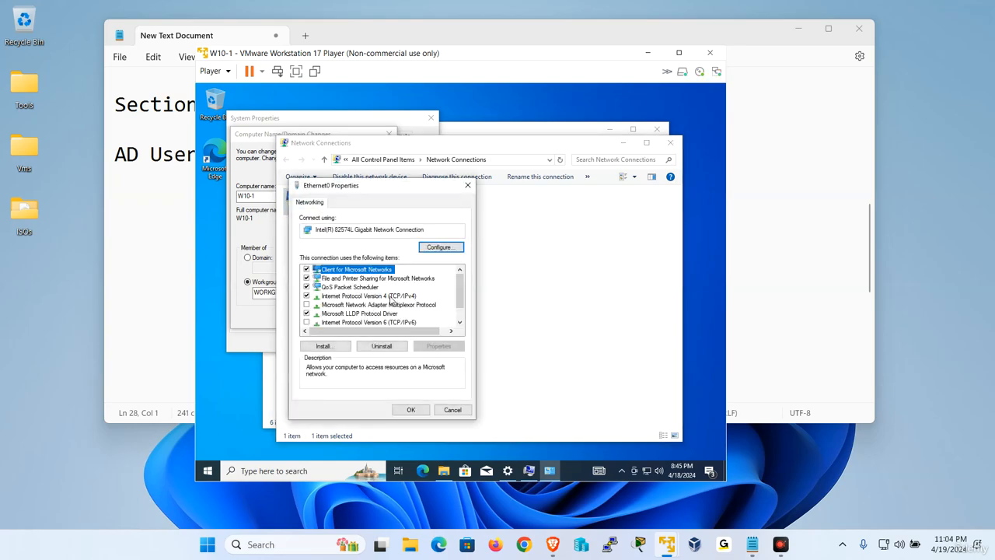
pyautogui.doubleClick(387, 297)
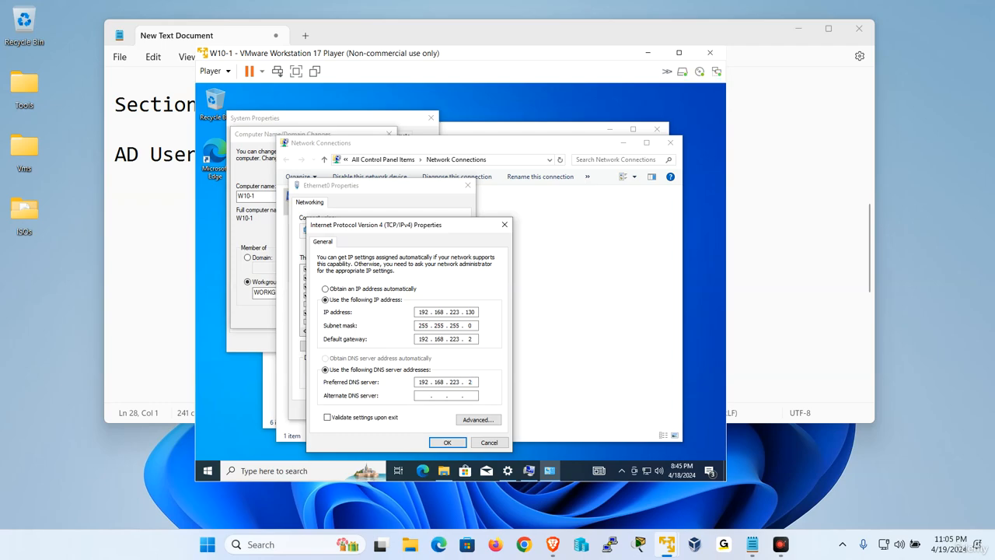
# Try to join the W10-1 computer to the domain udemy.local.
pyautogui.click(253, 260)
pyautogui.write('udemy.local')
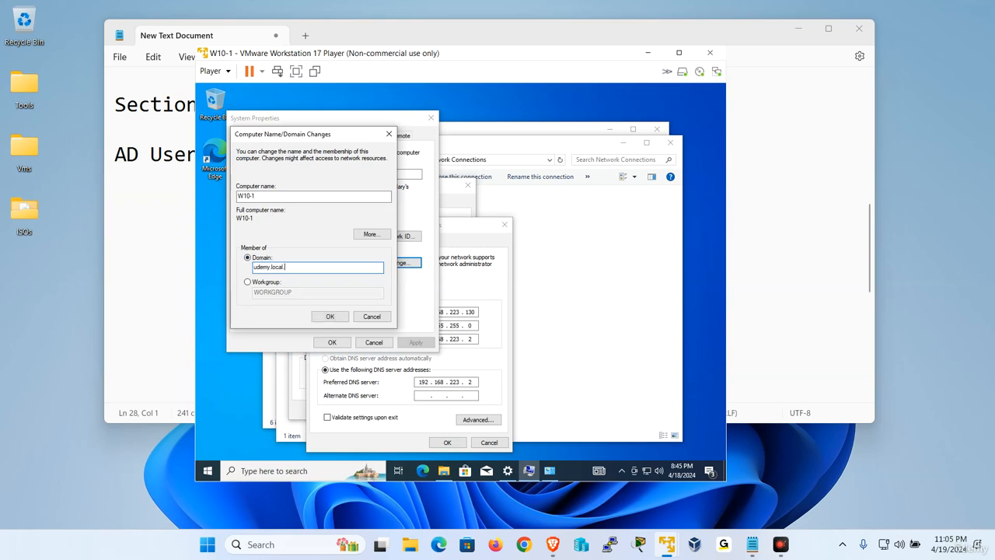
pyautogui.press('Return')
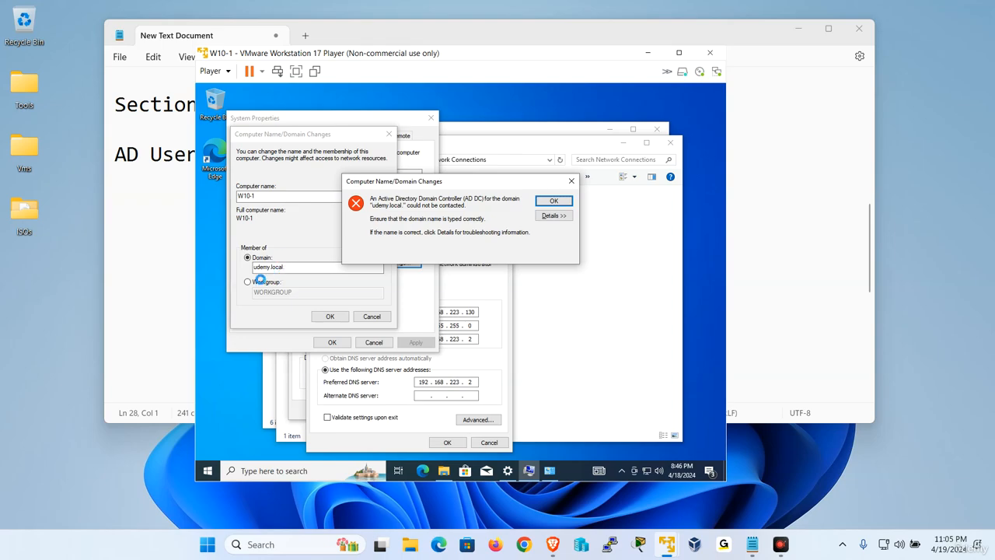
# Look up the W2019-1 server's Ethernet0 IP address in Server Manager's Local Server properties.
pyautogui.moveTo(665, 541)
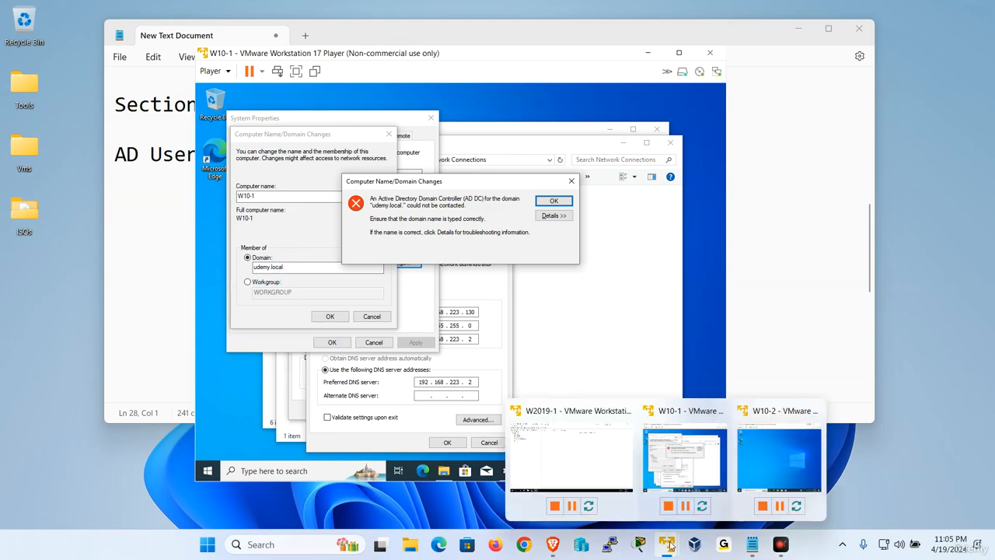
pyautogui.click(571, 466)
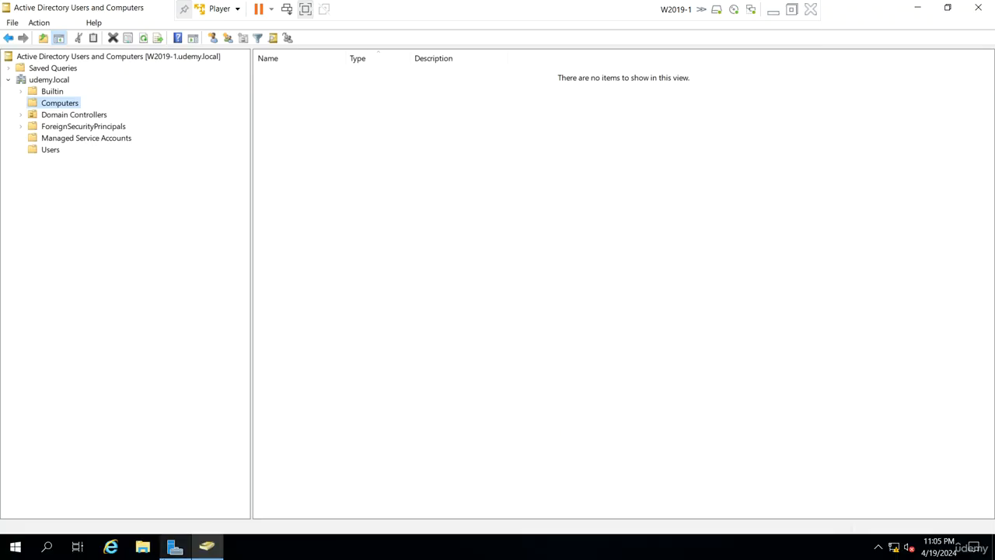
pyautogui.click(174, 549)
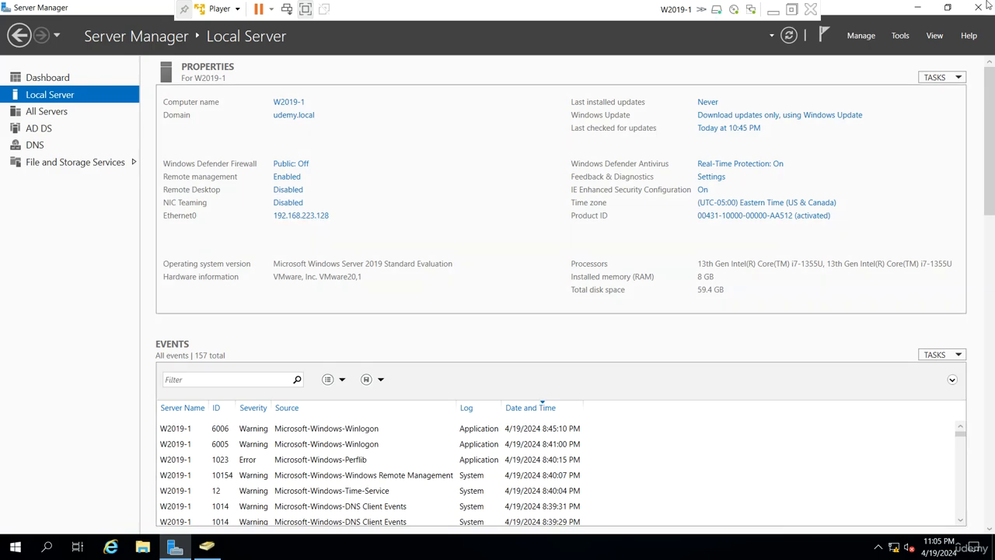
pyautogui.click(771, 12)
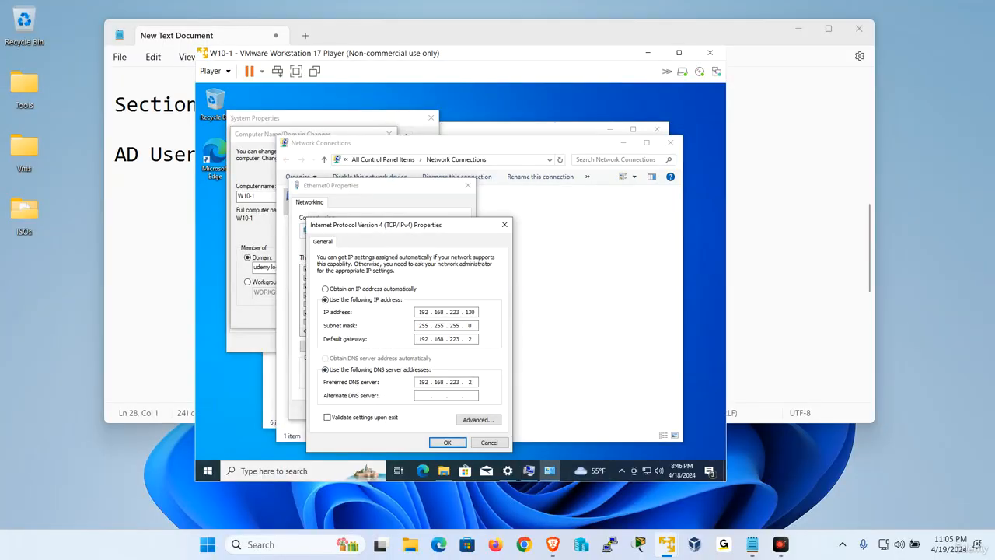
# Set Ethernet0's preferred DNS server on W10-1 to the W2019-1 server's address, 192.168.223.128, and minimize Network Connections.
pyautogui.doubleClick(469, 381)
pyautogui.click(455, 444)
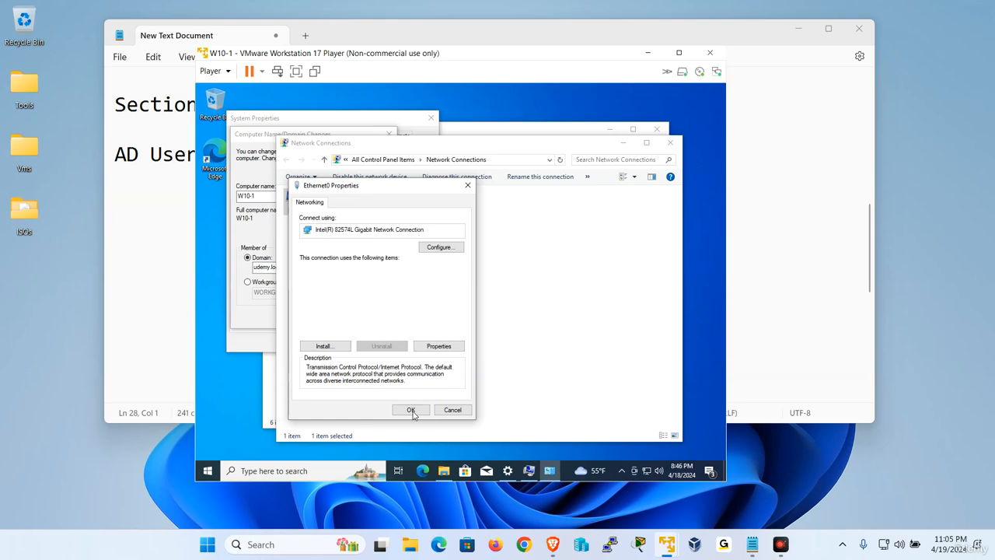
pyautogui.click(411, 410)
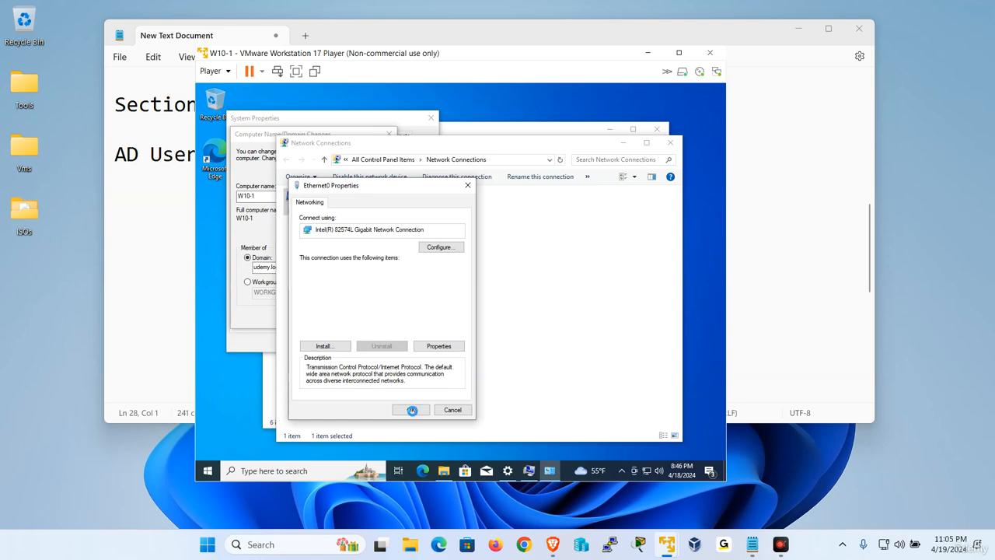
pyautogui.click(624, 144)
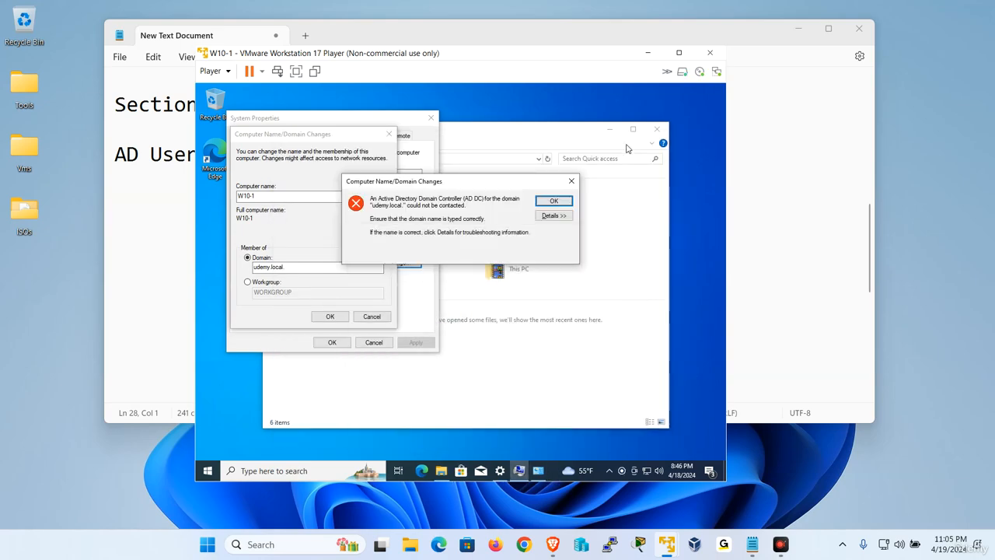
# Join W10-1 to the udemy.local domain again, authenticating as administrator with the account password.
pyautogui.click(551, 202)
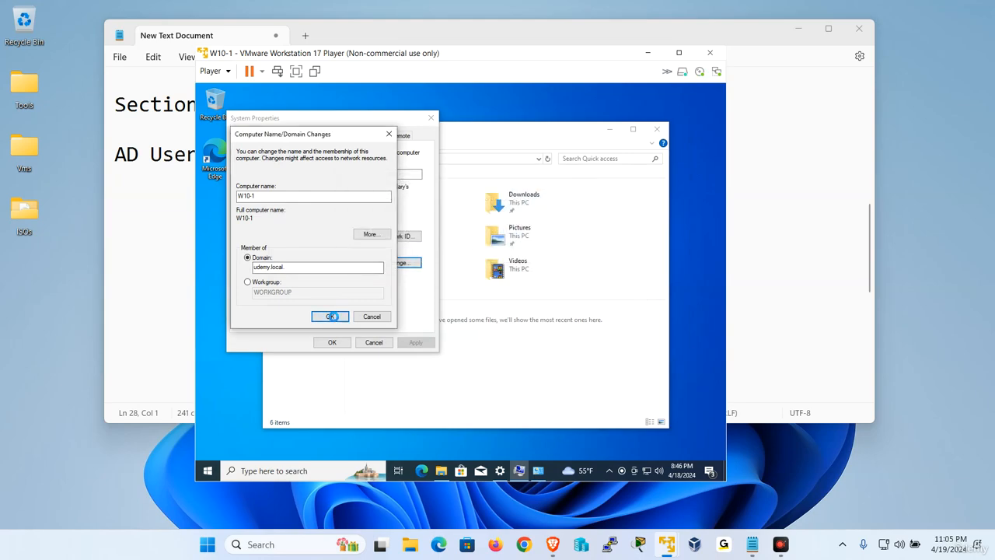
pyautogui.click(331, 316)
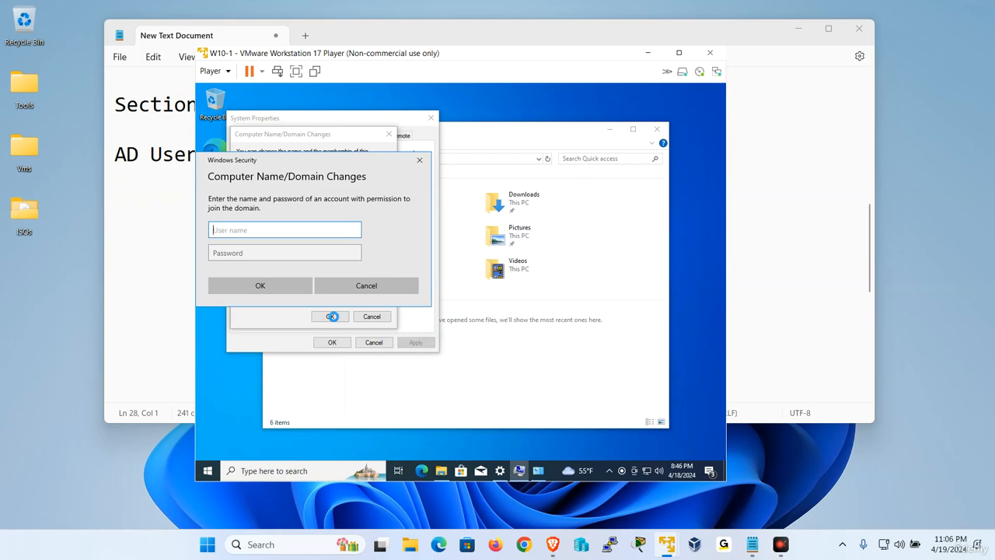
pyautogui.write('administrator')
pyautogui.press('Tab')
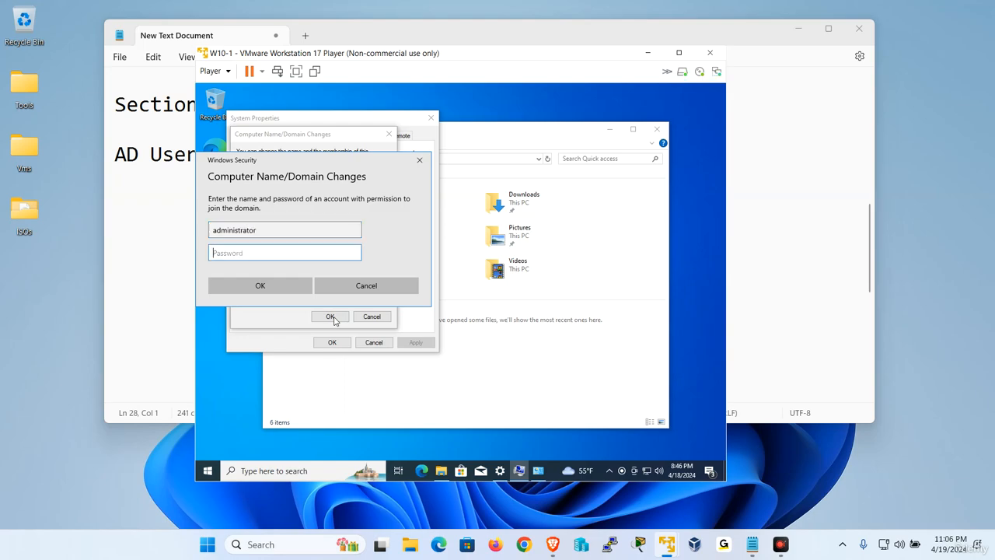
pyautogui.write('********')
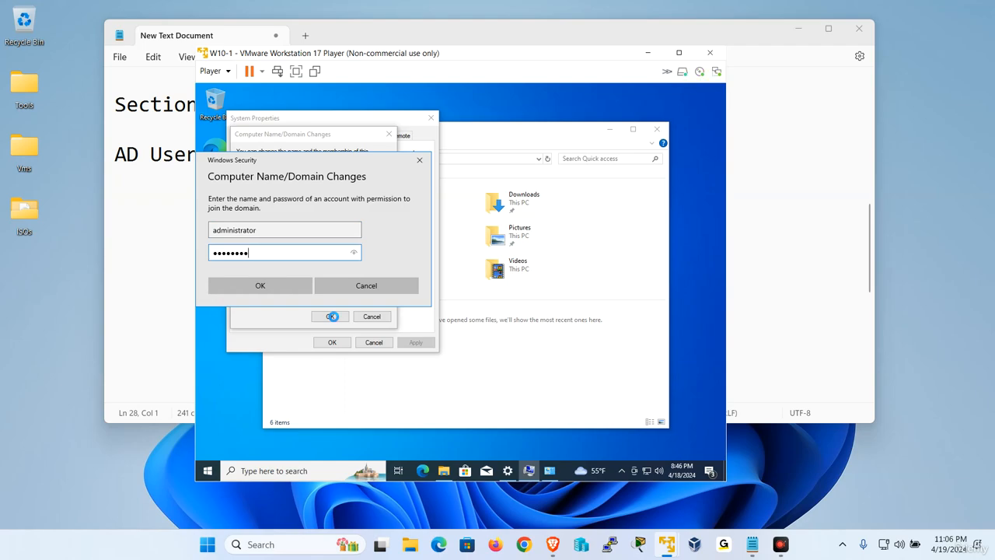
pyautogui.press('Return')
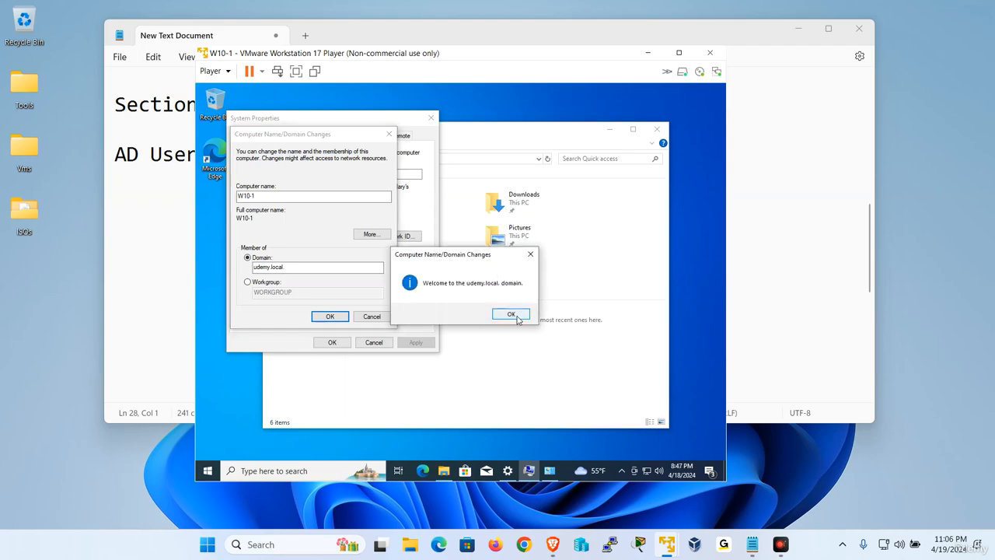
pyautogui.click(517, 319)
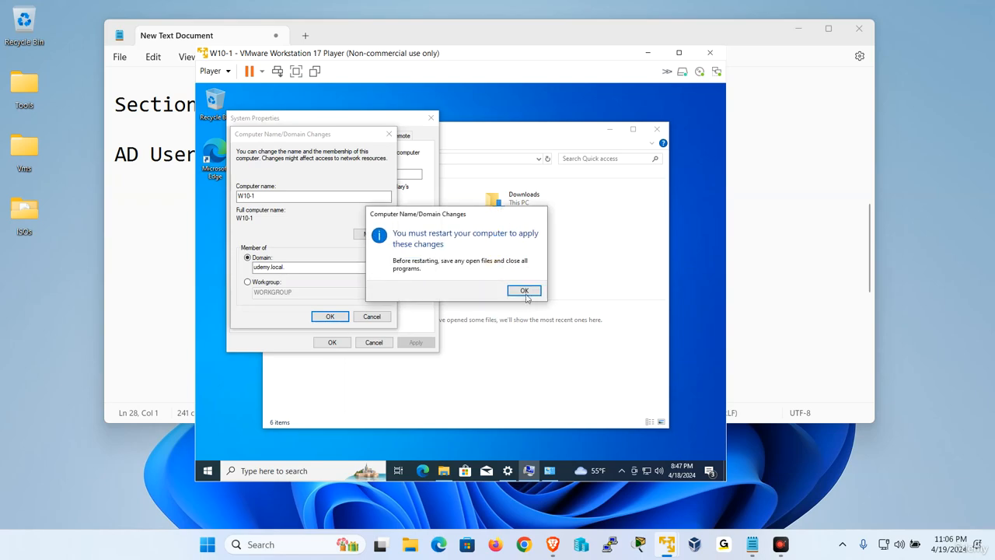
# Close the System Properties and restart W10-1 immediately to apply the domain membership.
pyautogui.click(524, 298)
pyautogui.click(331, 342)
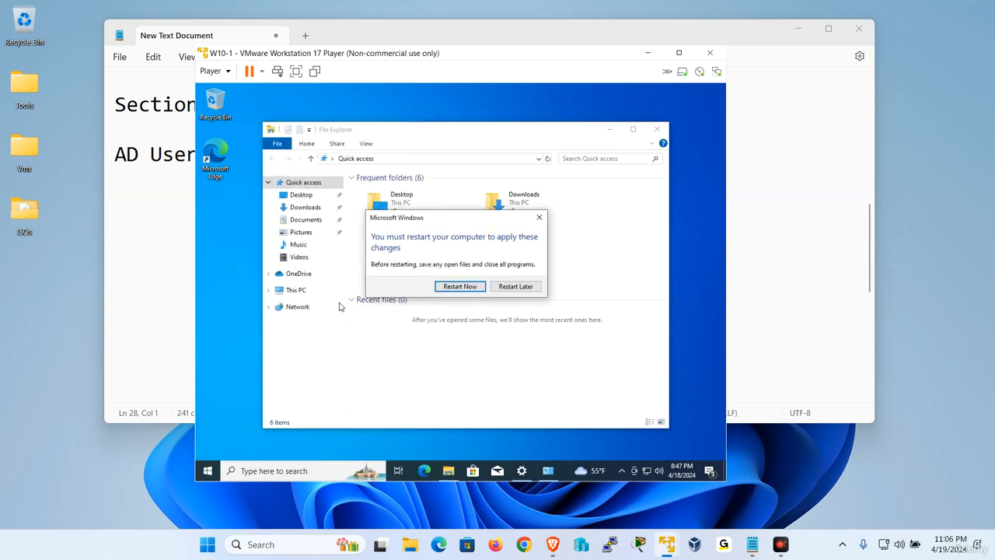
pyautogui.click(459, 285)
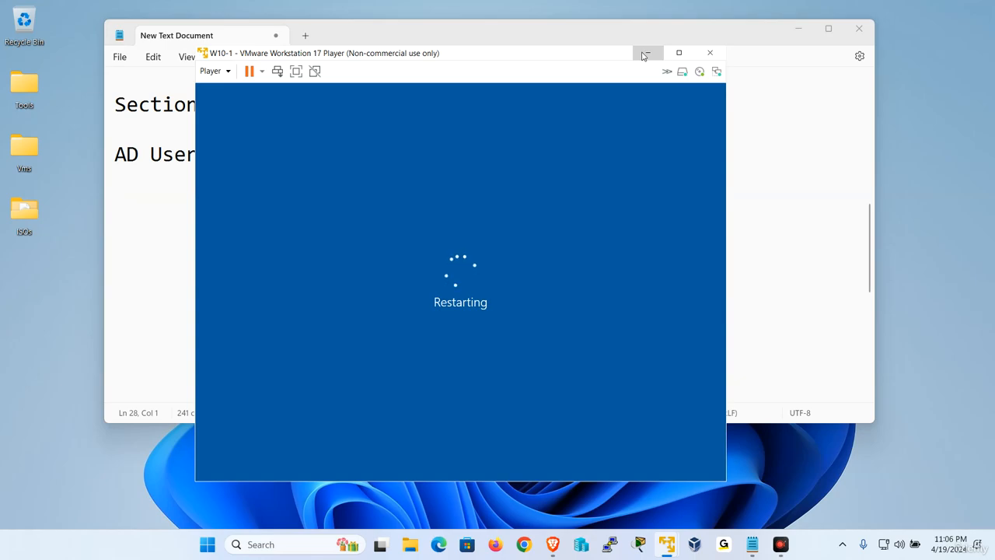
# Switch from W10-1 to the W10-2 virtual machine and open the properties of its Ethernet0 network adapter.
pyautogui.click(648, 52)
pyautogui.moveTo(668, 538)
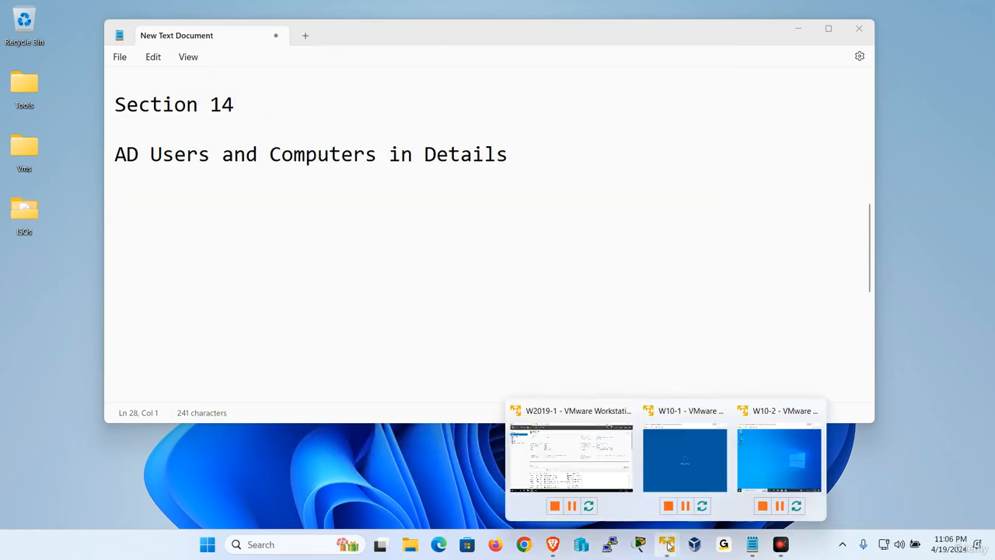
pyautogui.click(782, 452)
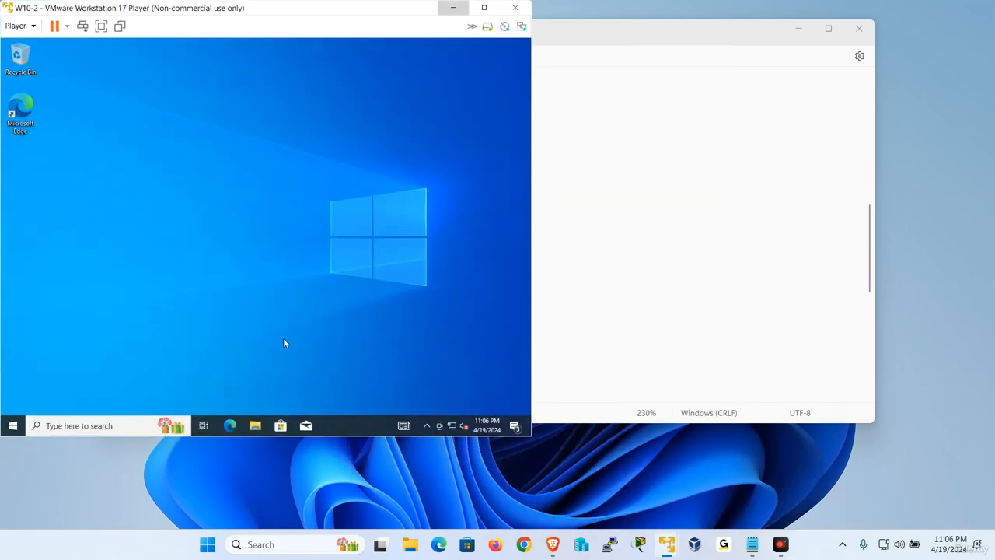
pyautogui.click(257, 426)
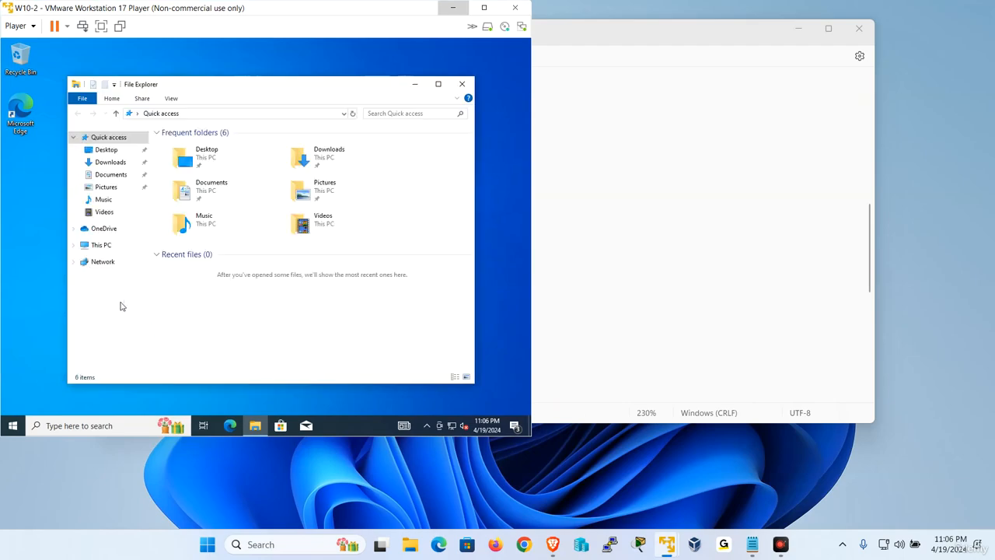
pyautogui.rightClick(109, 247)
pyautogui.rightClick(97, 262)
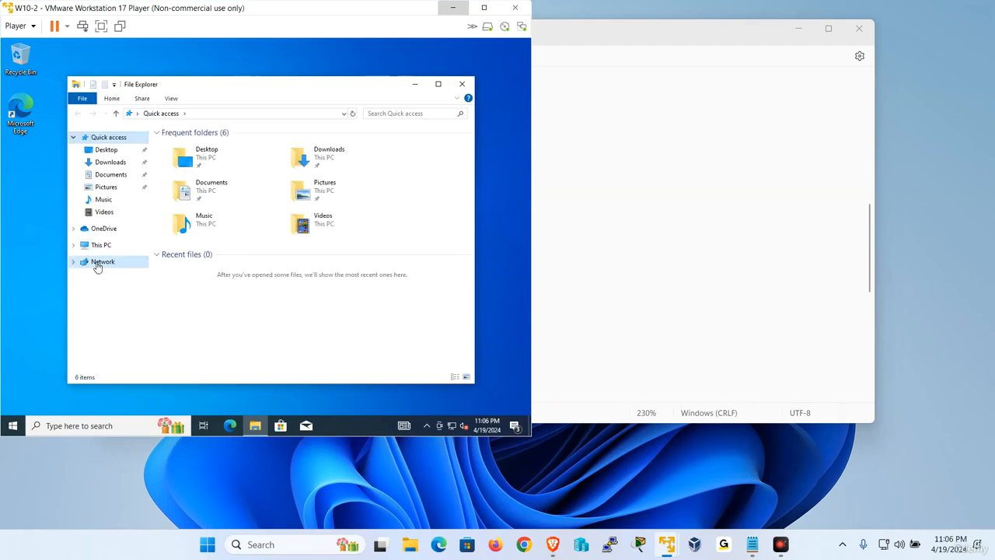
pyautogui.click(131, 364)
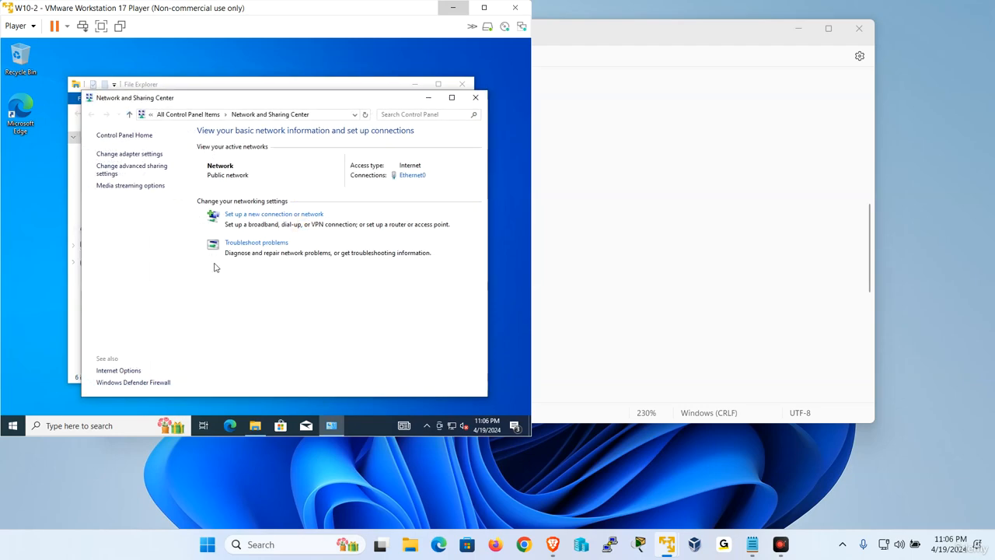
pyautogui.click(147, 155)
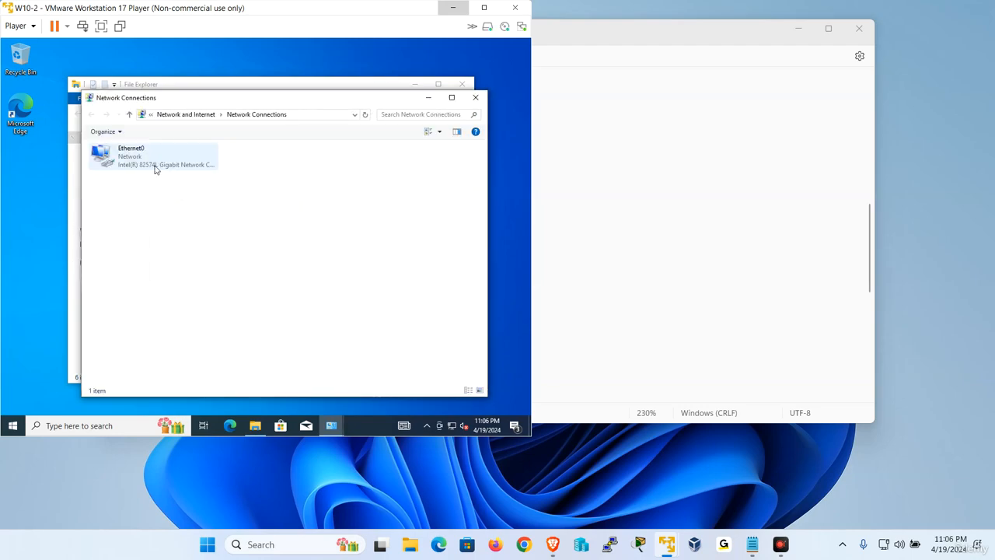
pyautogui.rightClick(135, 160)
pyautogui.click(175, 259)
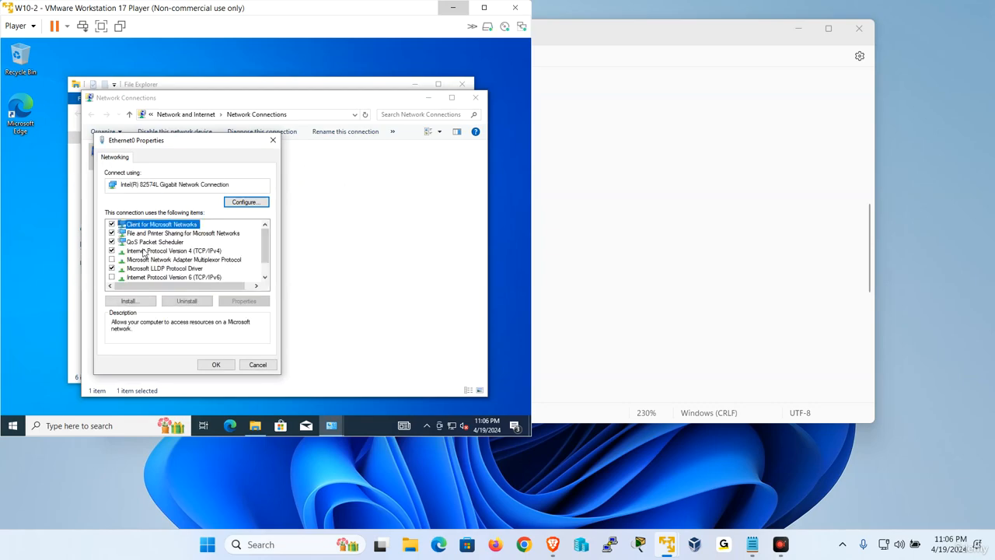
# Set the IPv4 preferred DNS server of W10-2's Ethernet0 to 192.168.223.128 and close the network windows.
pyautogui.doubleClick(200, 251)
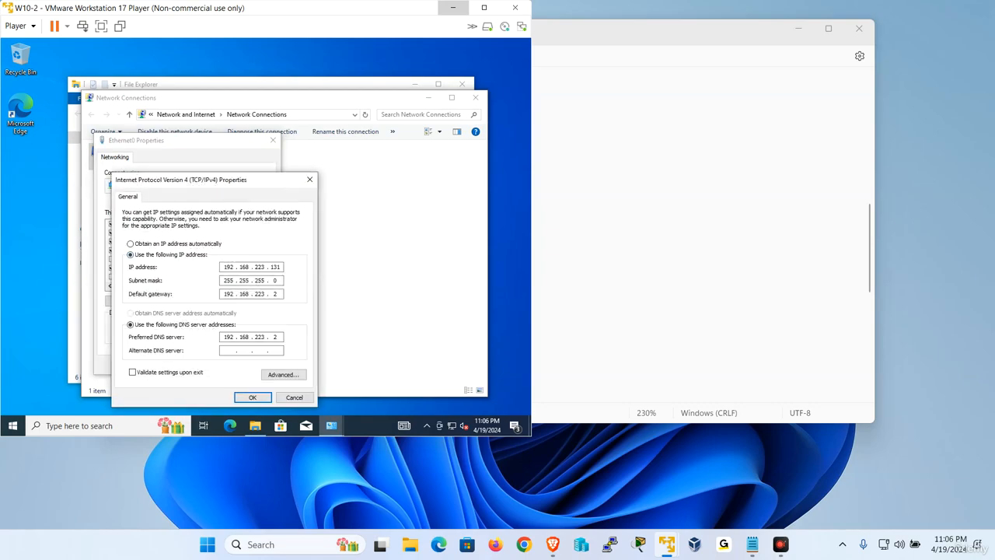
pyautogui.moveTo(272, 337); pyautogui.dragTo(302, 378)
pyautogui.write('128')
pyautogui.click(252, 398)
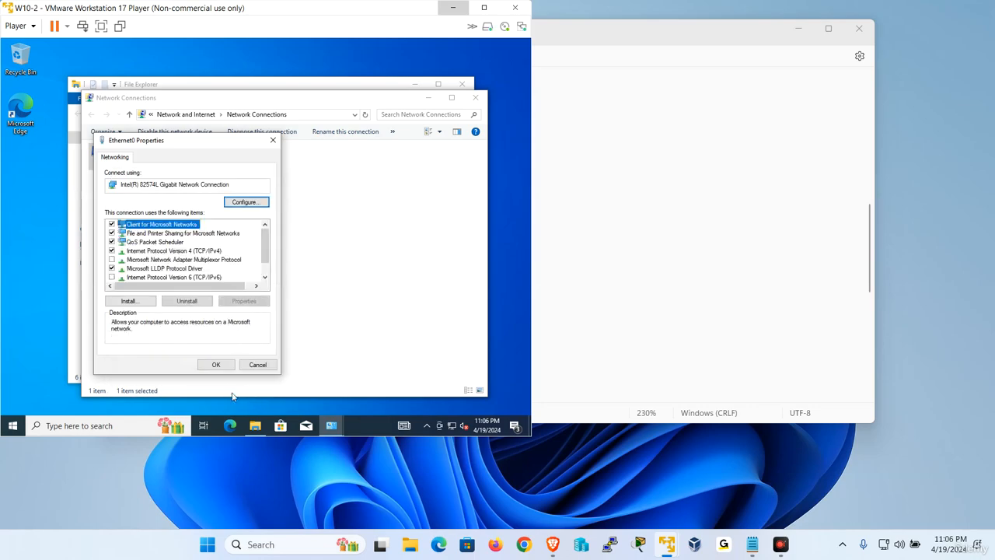
pyautogui.click(217, 365)
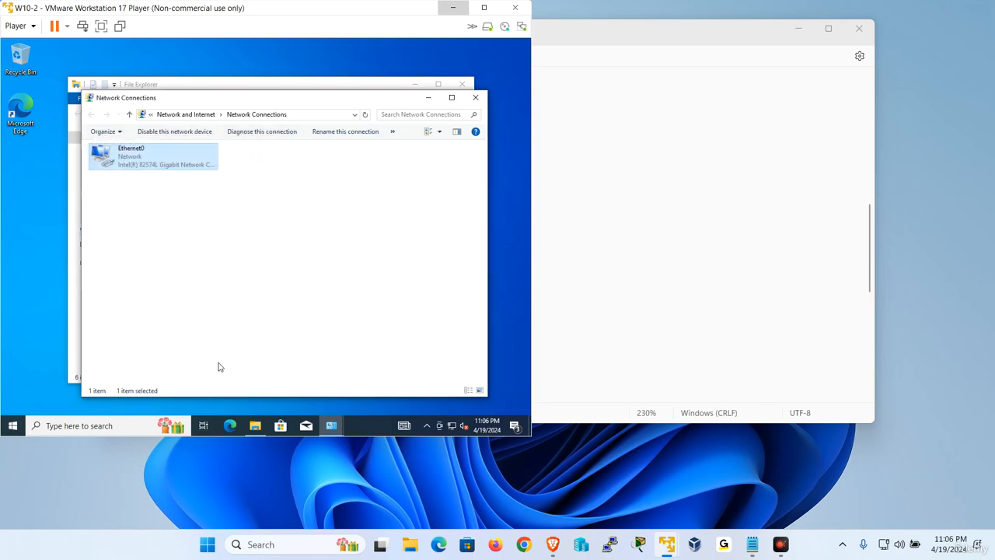
pyautogui.click(477, 98)
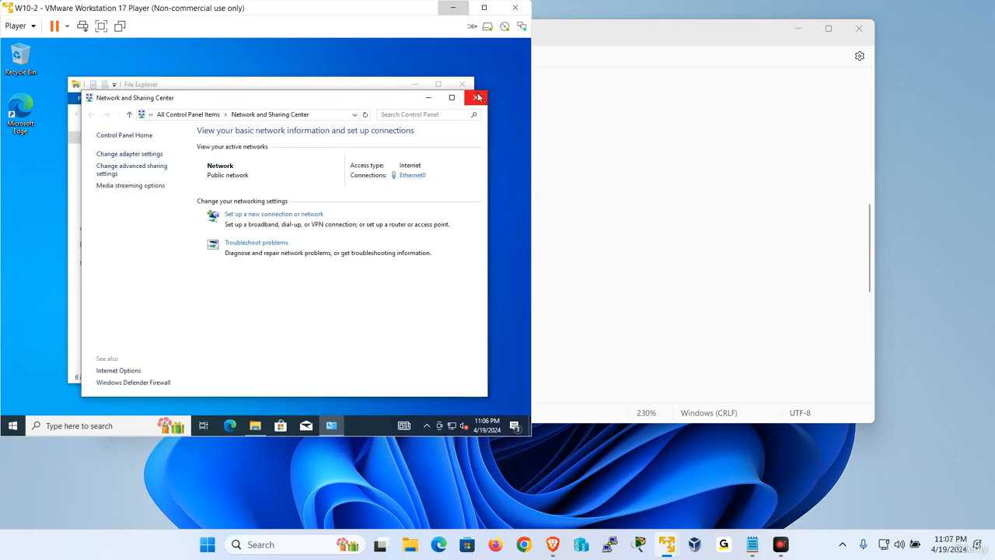
pyautogui.click(477, 97)
# Open the Computer Name/Domain Changes dialog on W10-2 through This PC's properties.
pyautogui.rightClick(98, 245)
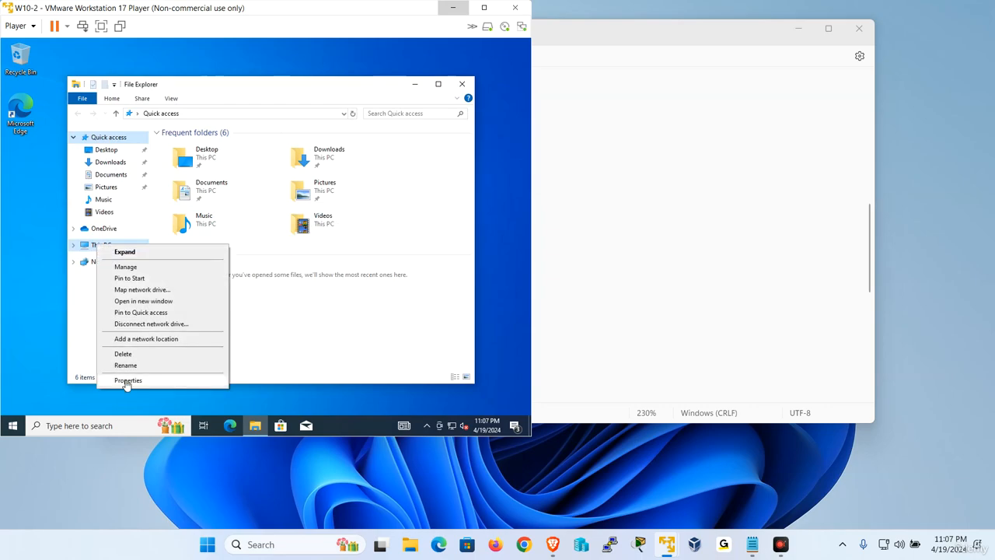
pyautogui.click(127, 380)
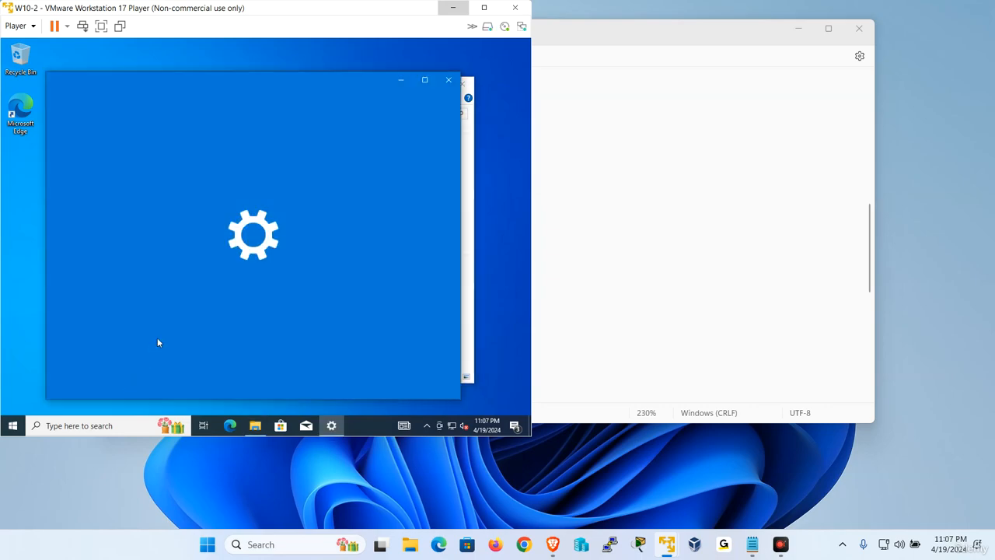
pyautogui.scroll(-10, 355, 306)
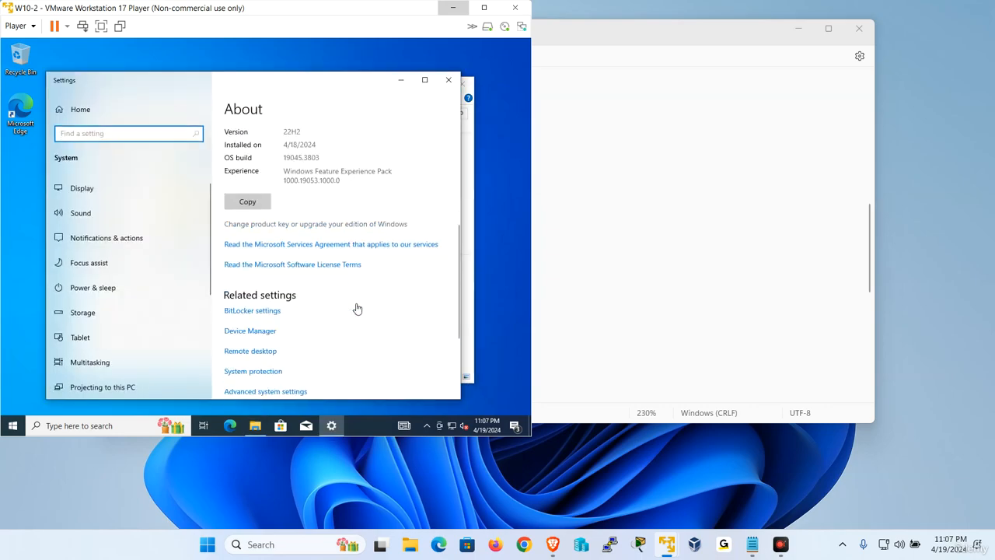
pyautogui.scroll(-2, 310, 327)
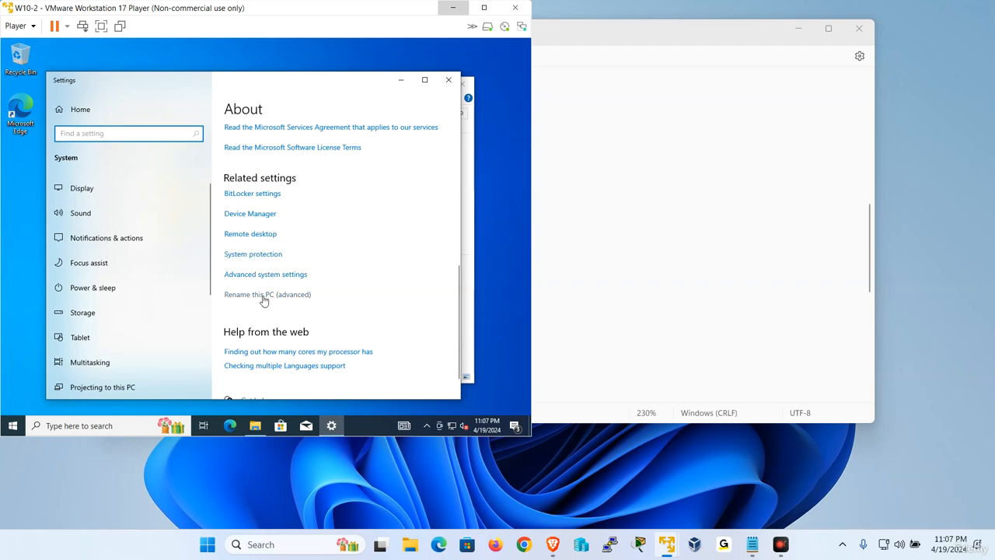
pyautogui.click(261, 295)
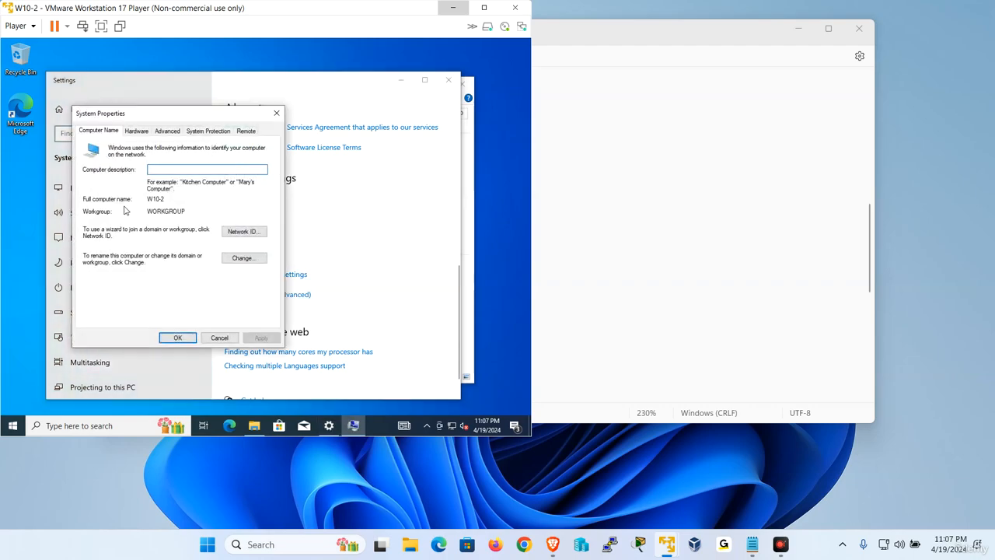
pyautogui.click(227, 259)
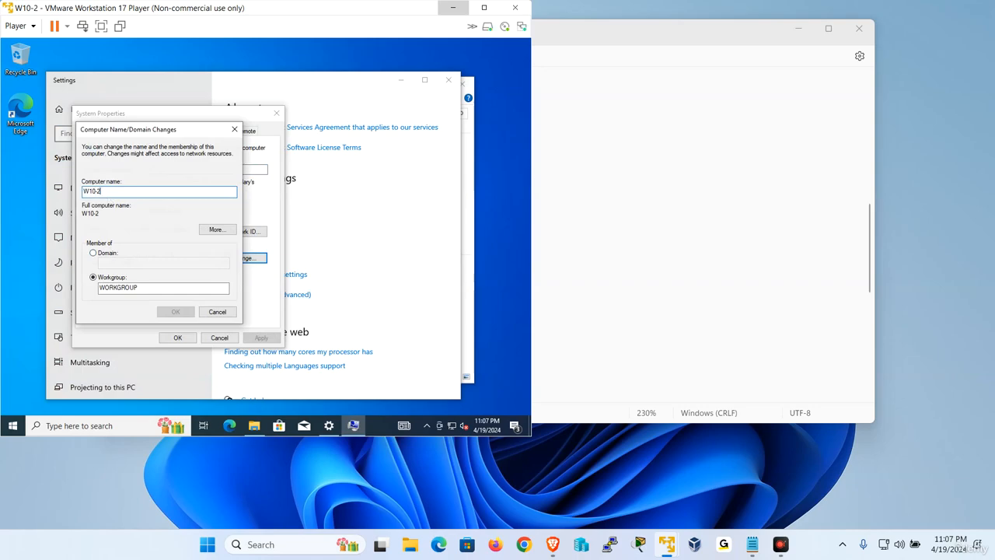
# Make W10-2 a member of a domain instead of a workgroup, using udemy.local as the domain name.
pyautogui.click(93, 252)
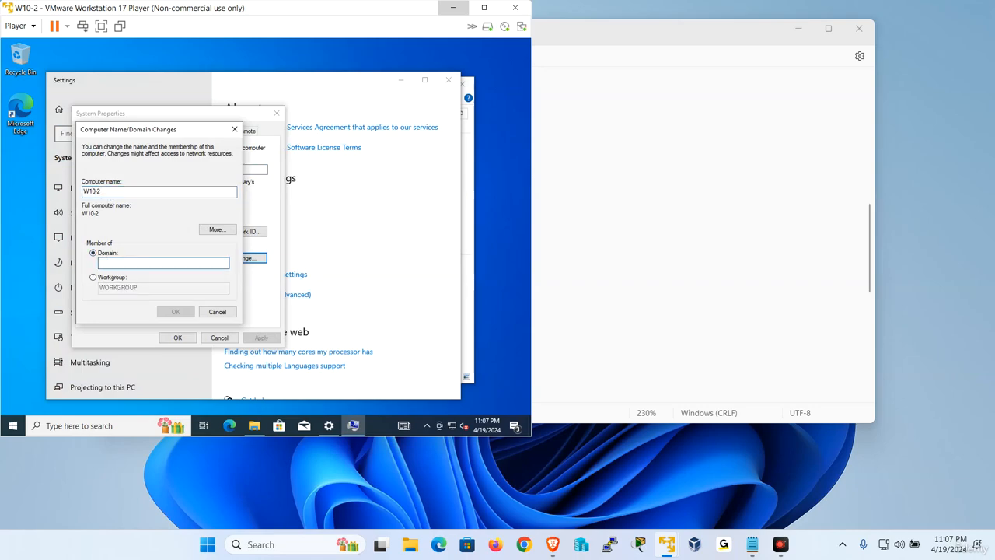
pyautogui.write('UDEMY.LO')
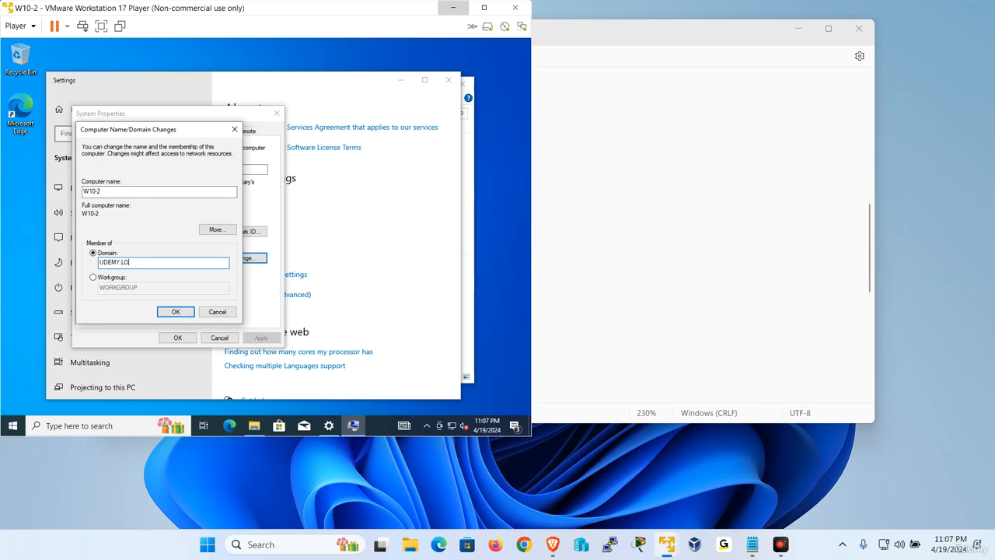
pyautogui.press('BackSpace')
pyautogui.press('BackSpace')
pyautogui.press('BackSpace')
pyautogui.press('BackSpace')
pyautogui.press('BackSpace')
pyautogui.press('BackSpace')
pyautogui.press('BackSpace')
pyautogui.press('BackSpace')
pyautogui.write('ud')
pyautogui.press('Return')
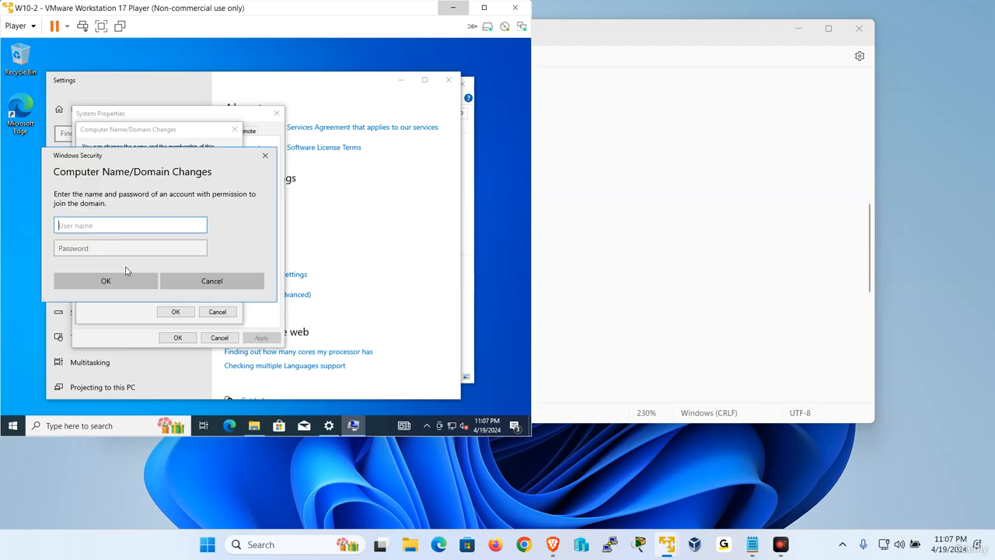
# Authorize the domain join as administrator with the account password and dismiss the welcome message.
pyautogui.write('administrator')
pyautogui.press('Tab')
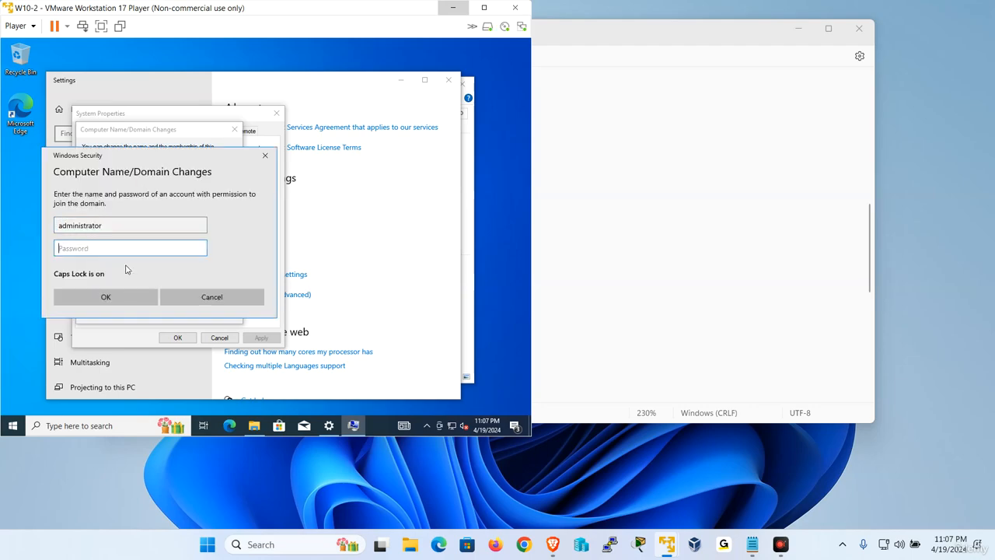
pyautogui.write('Pa$$w0rd')
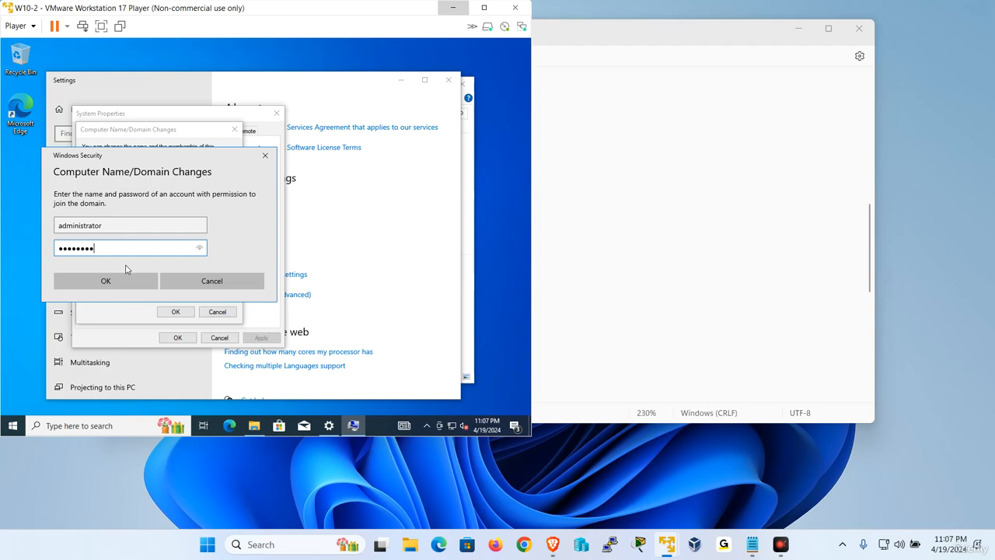
pyautogui.press('Return')
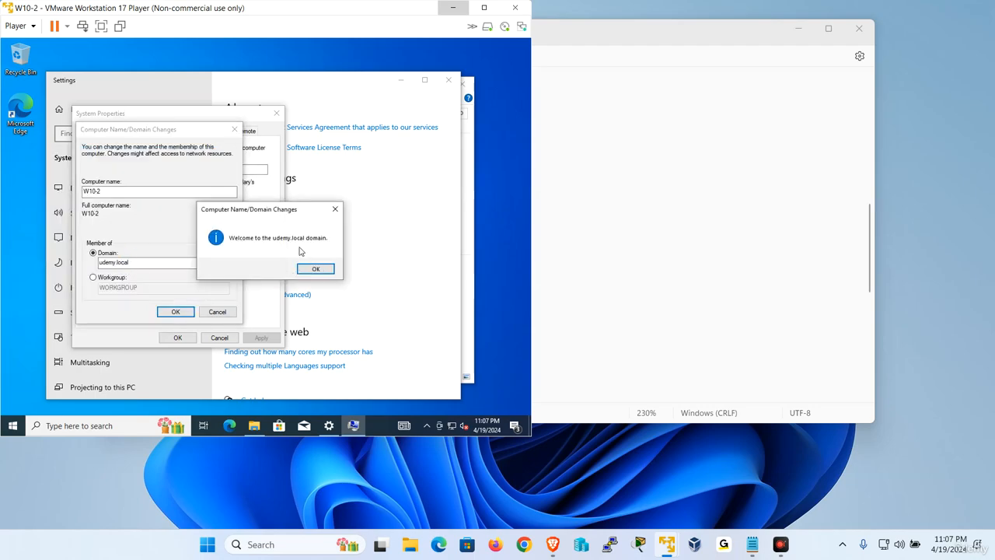
pyautogui.click(315, 268)
# Close System Properties, restart W10-2 immediately to apply the domain membership, and minimize its virtual machine window.
pyautogui.click(329, 246)
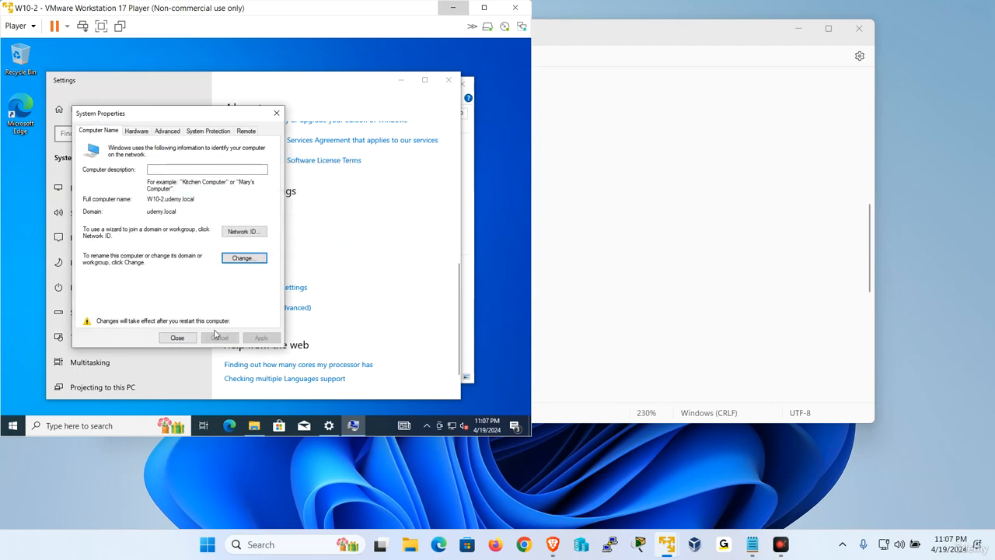
pyautogui.click(177, 337)
pyautogui.click(265, 241)
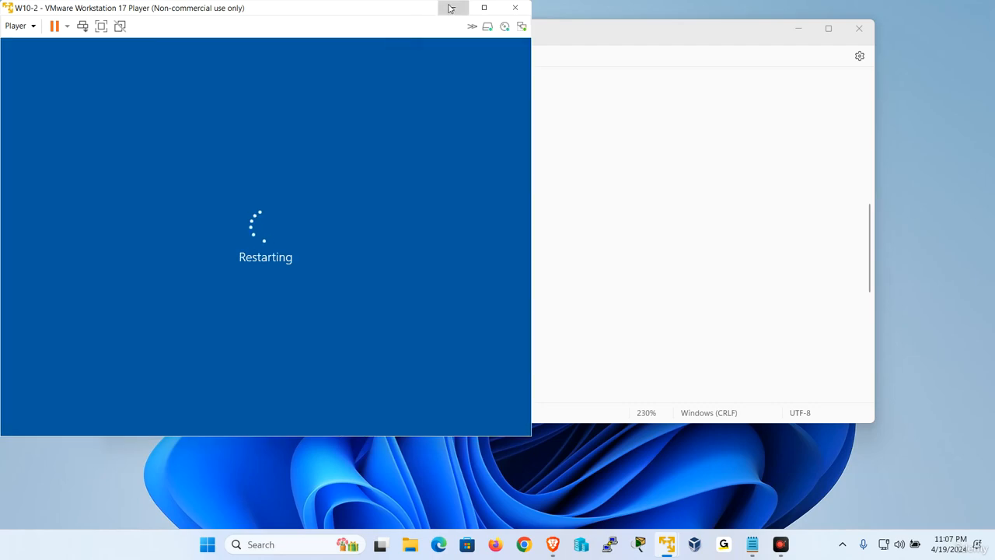
pyautogui.click(451, 8)
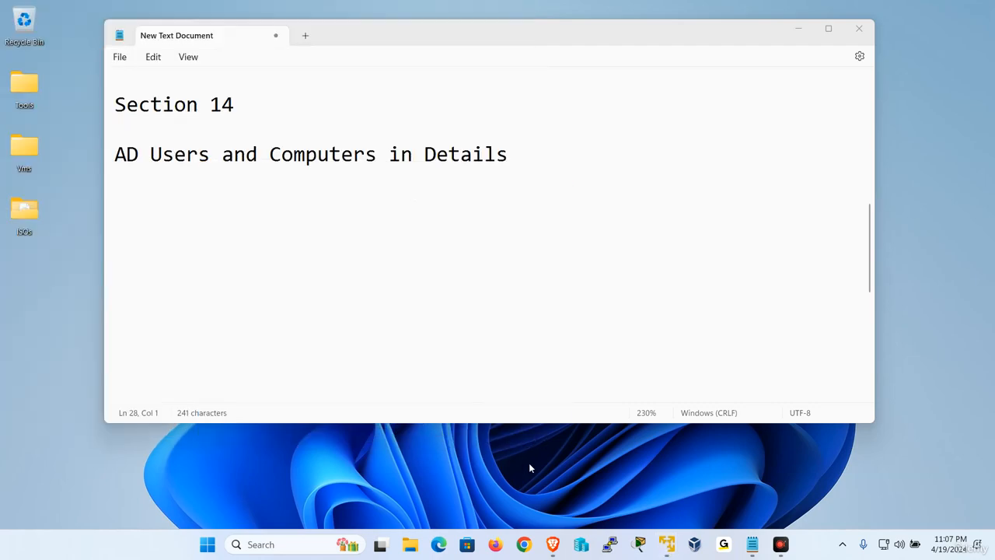
# Refresh the Computers container in Active Directory Users and Computers on W2019-1 to check for the joined clients, and leave full screen.
pyautogui.moveTo(667, 544)
pyautogui.click(631, 466)
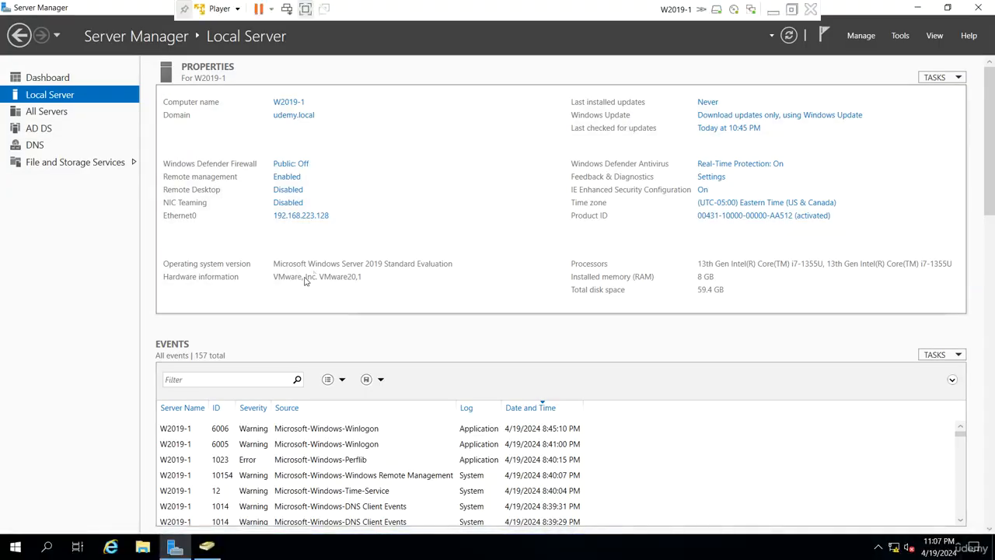
pyautogui.click(207, 546)
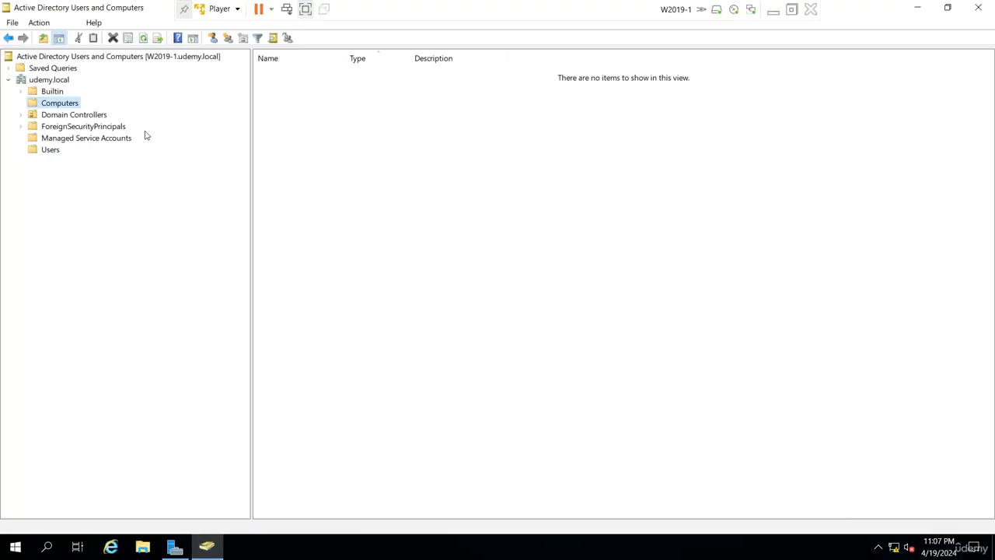
pyautogui.rightClick(449, 166)
pyautogui.click(498, 241)
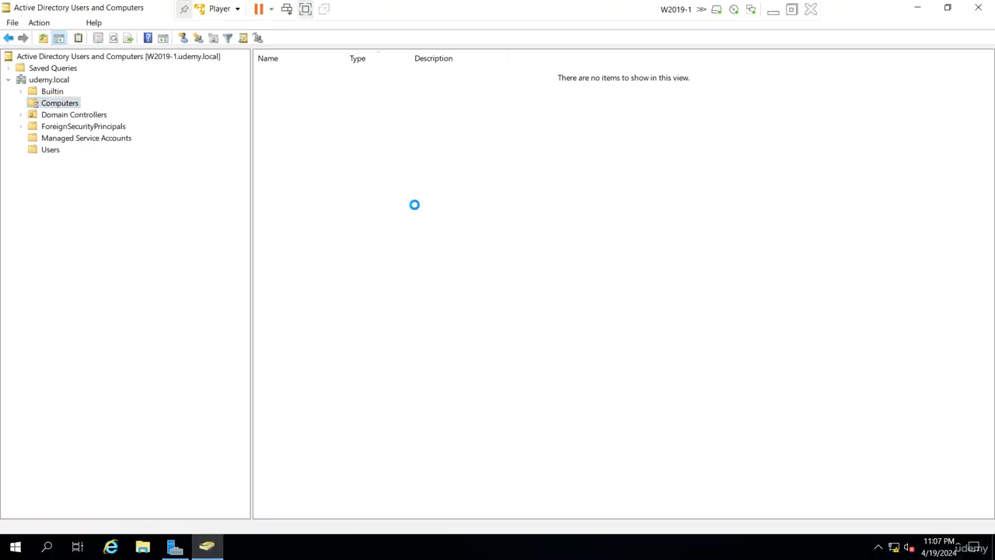
pyautogui.hotkey('ctrl', 'a')
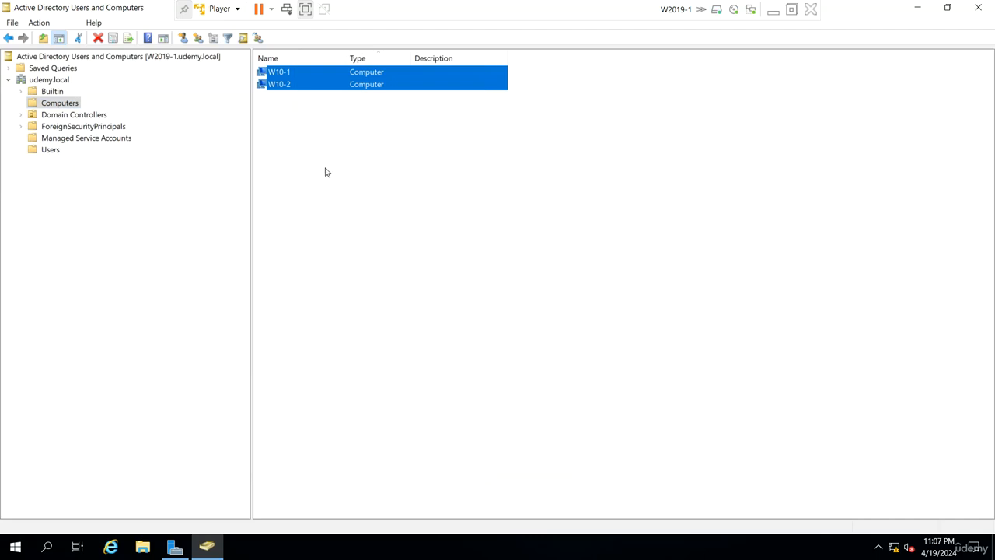
pyautogui.click(385, 294)
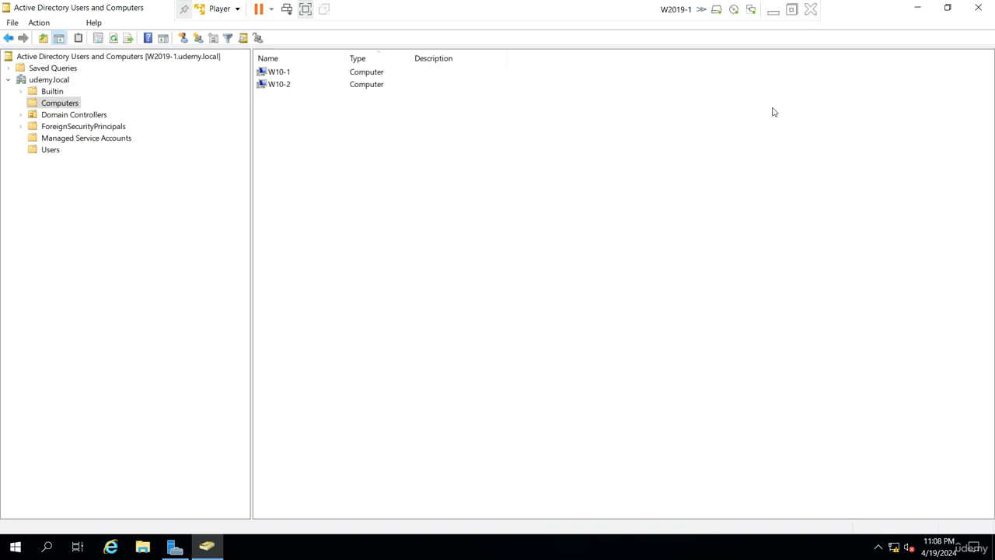
pyautogui.click(791, 9)
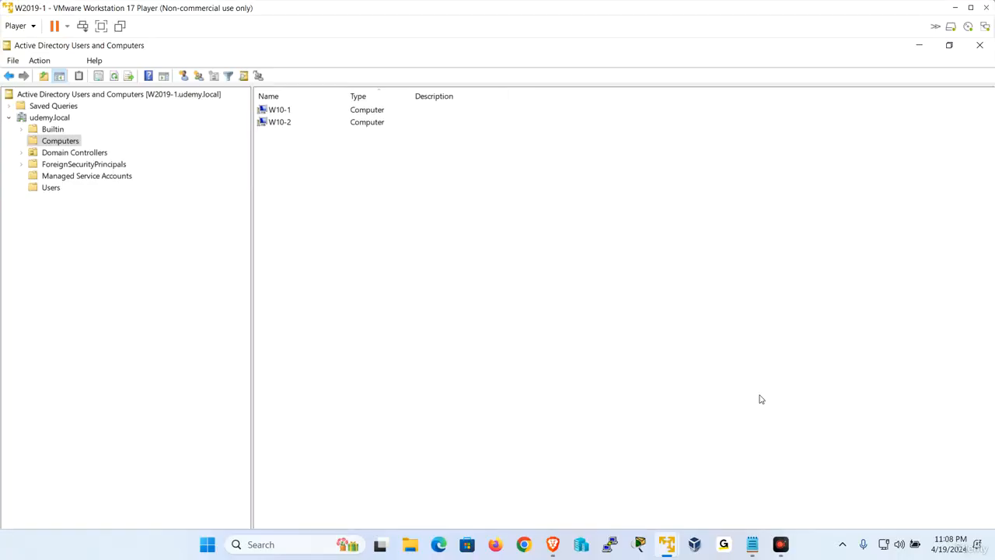